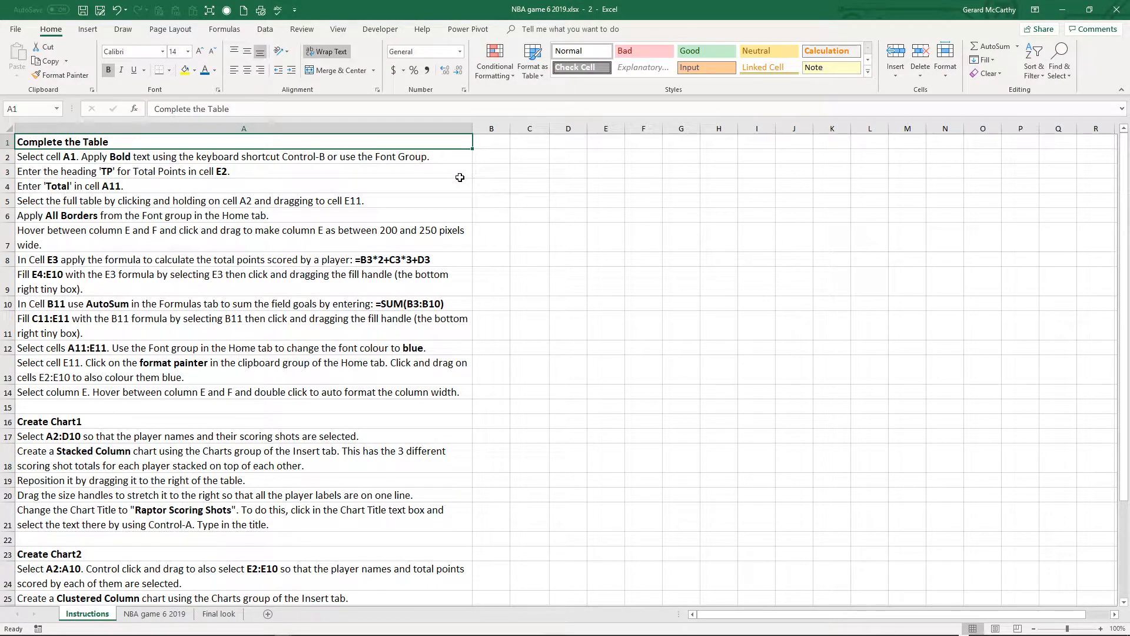
Arrange the two workbook windows side by side, keeping Instructions in one and showing the NBA game 6 2019 sheet in the other
key(super+Right)
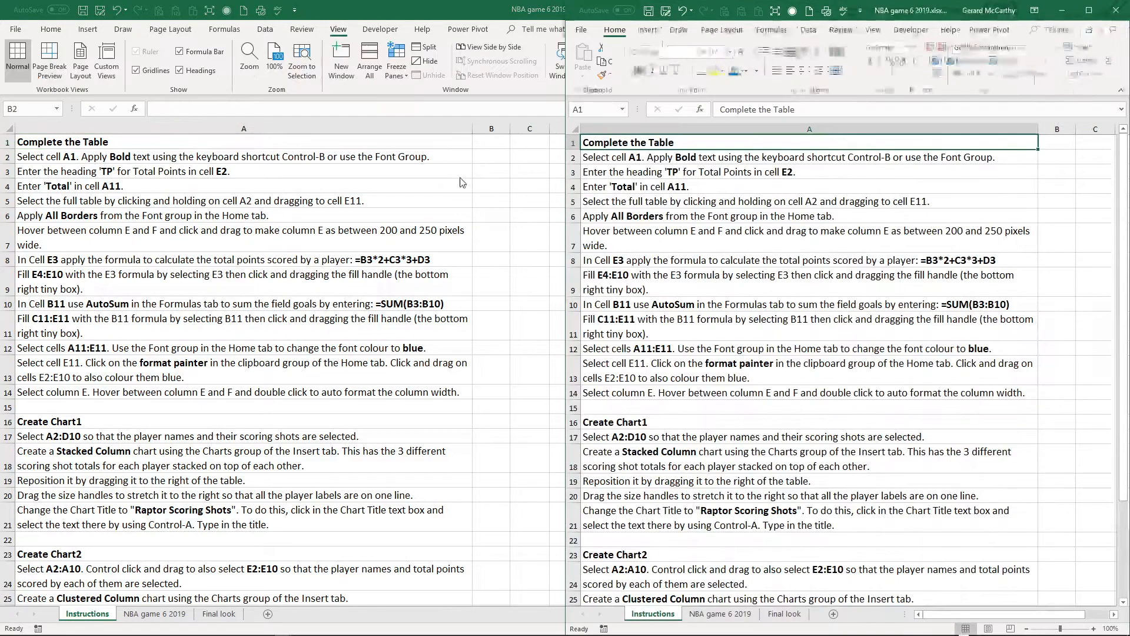
click(206, 235)
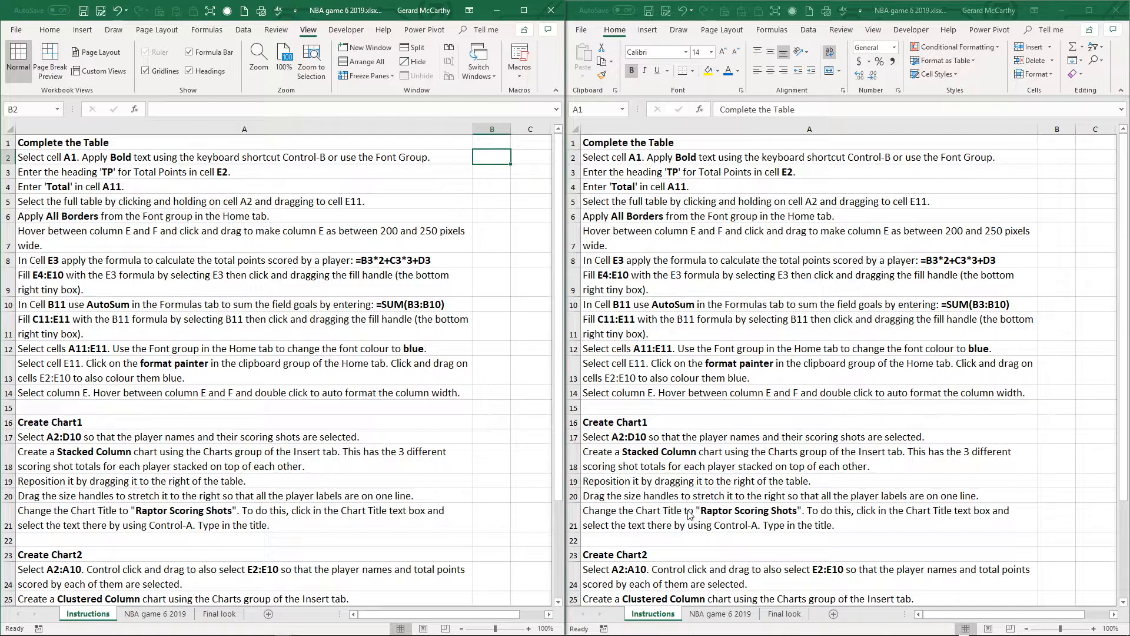
click(728, 615)
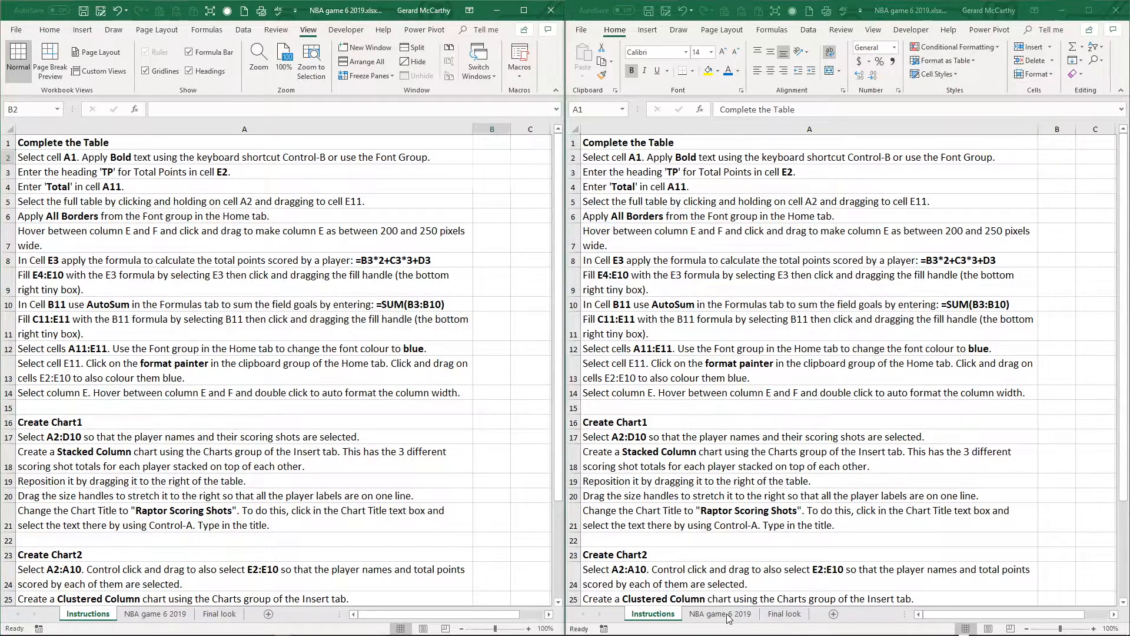
click(728, 615)
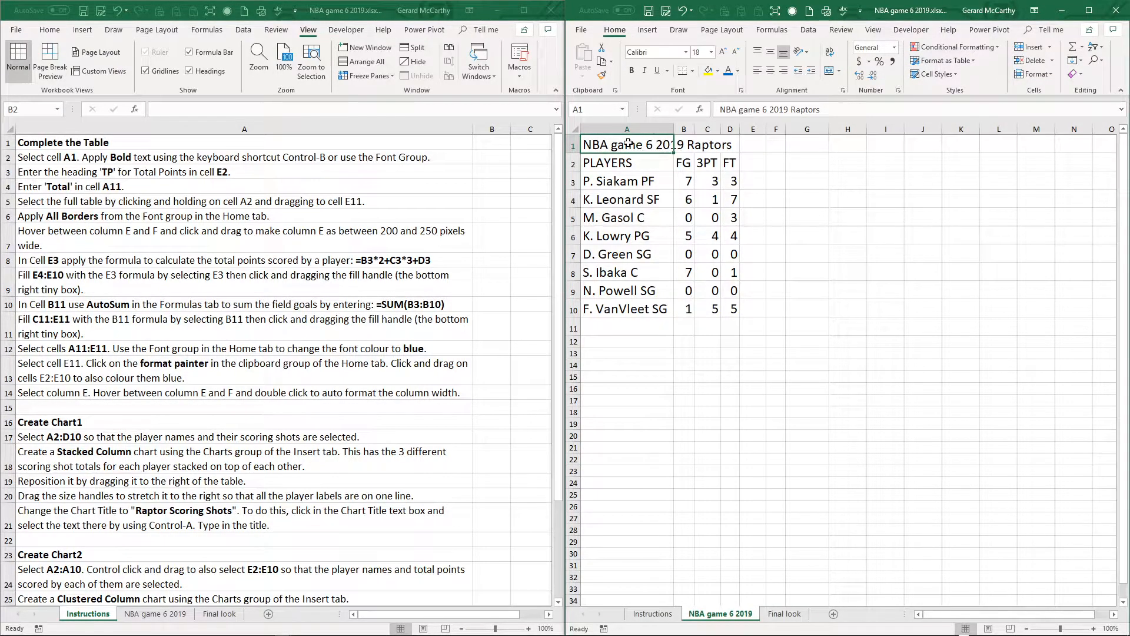
Make the title in cell A1 bold and enter the heading TP in cell E2
click(634, 70)
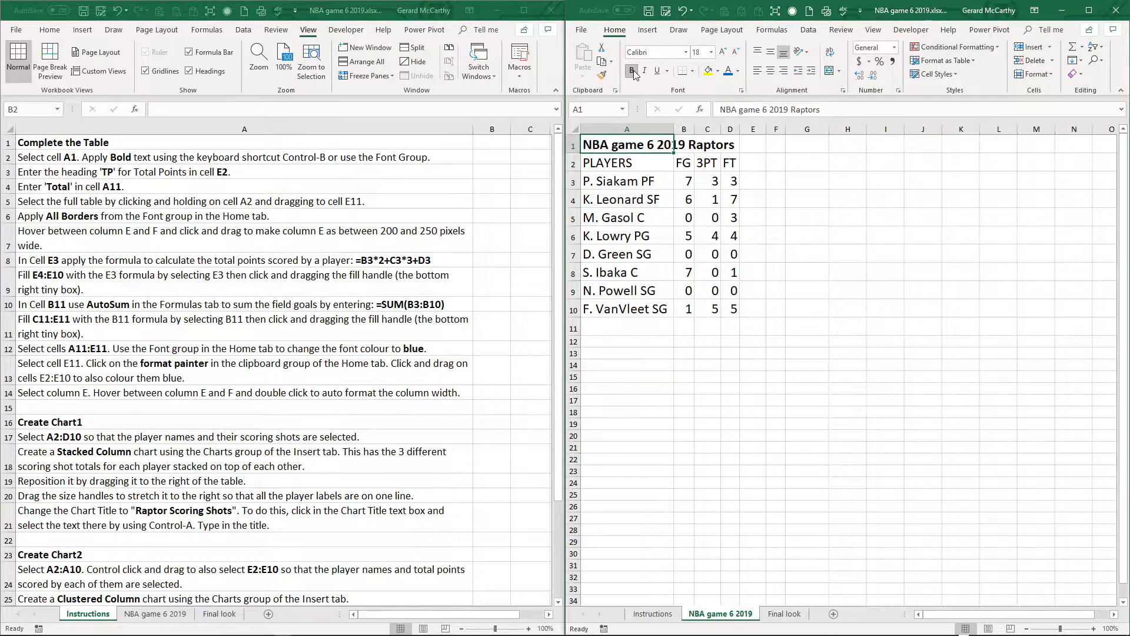
click(753, 166)
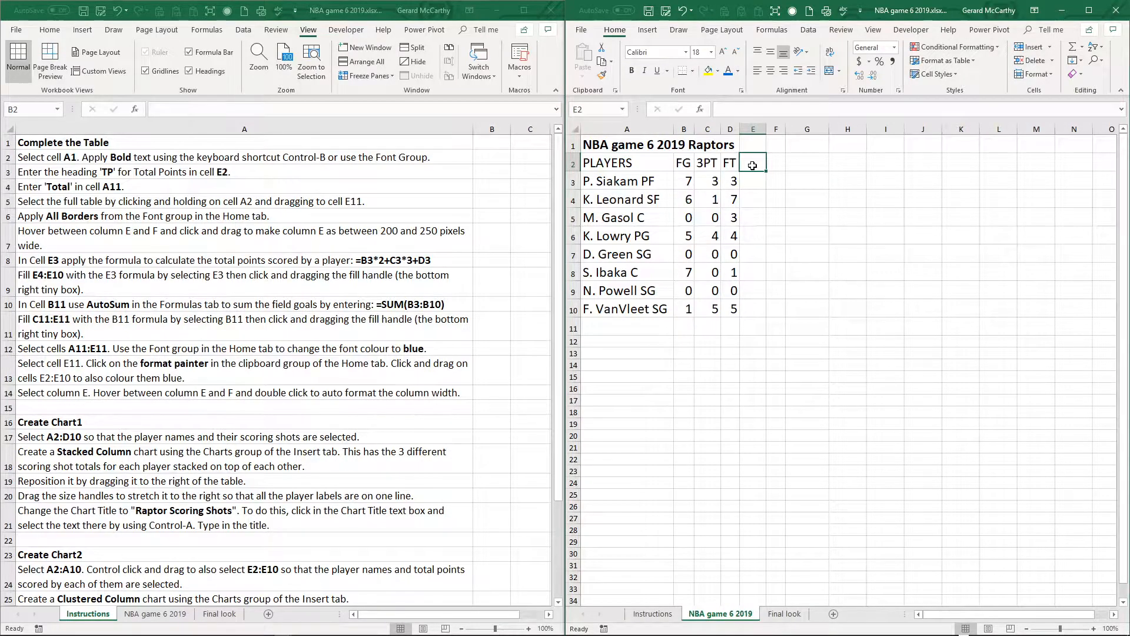
text(TP)
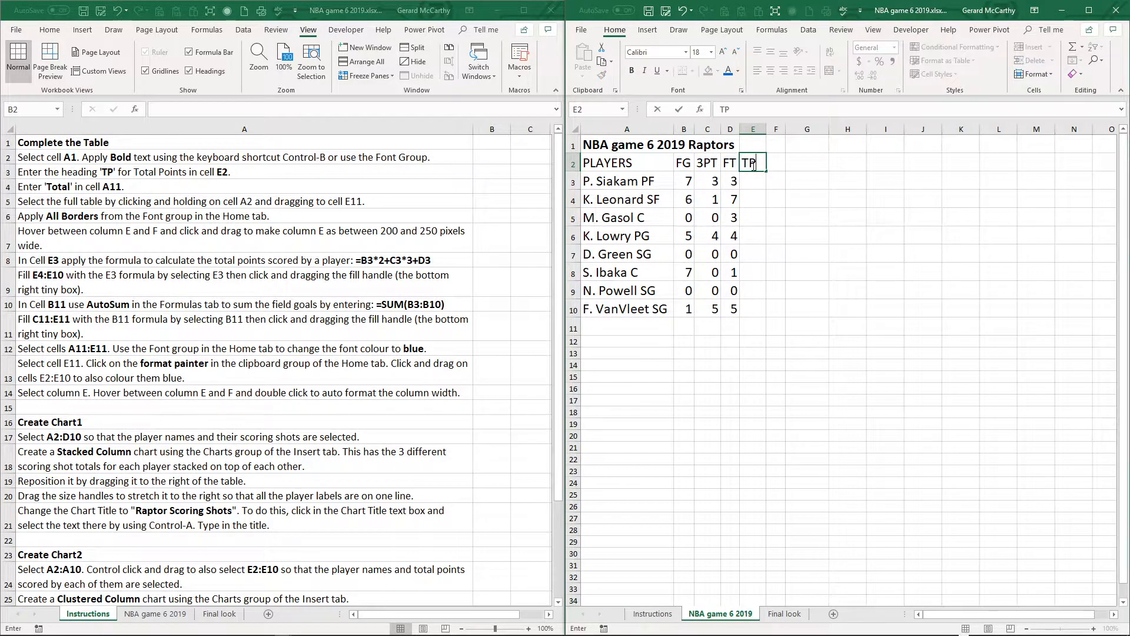
key(Return)
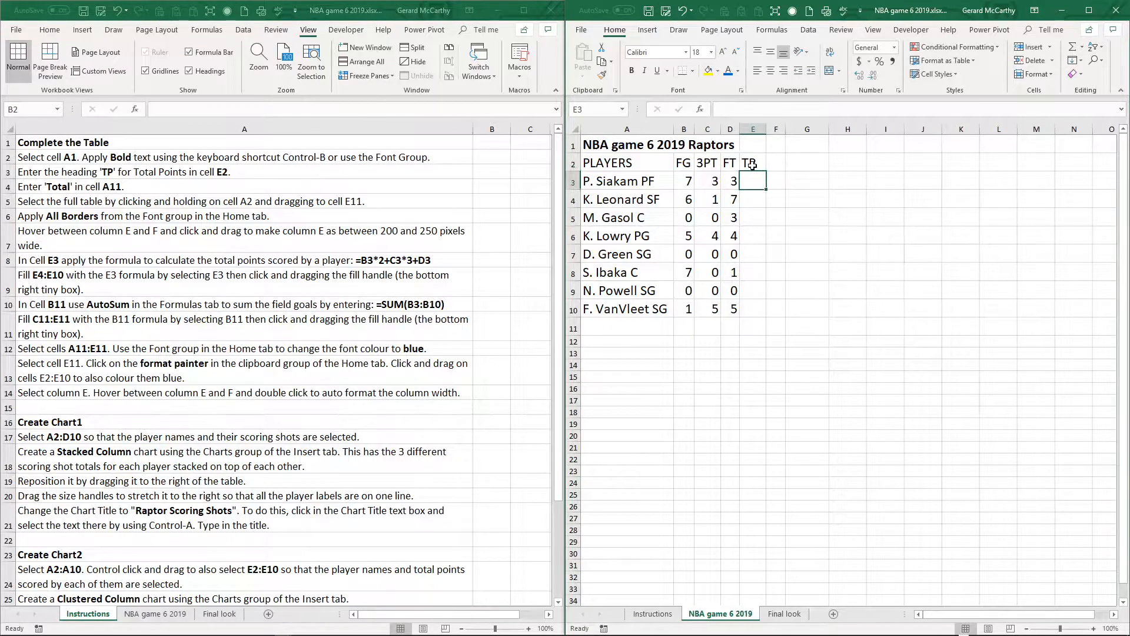
Enter the label Total in cell A11 below the list of players
click(618, 329)
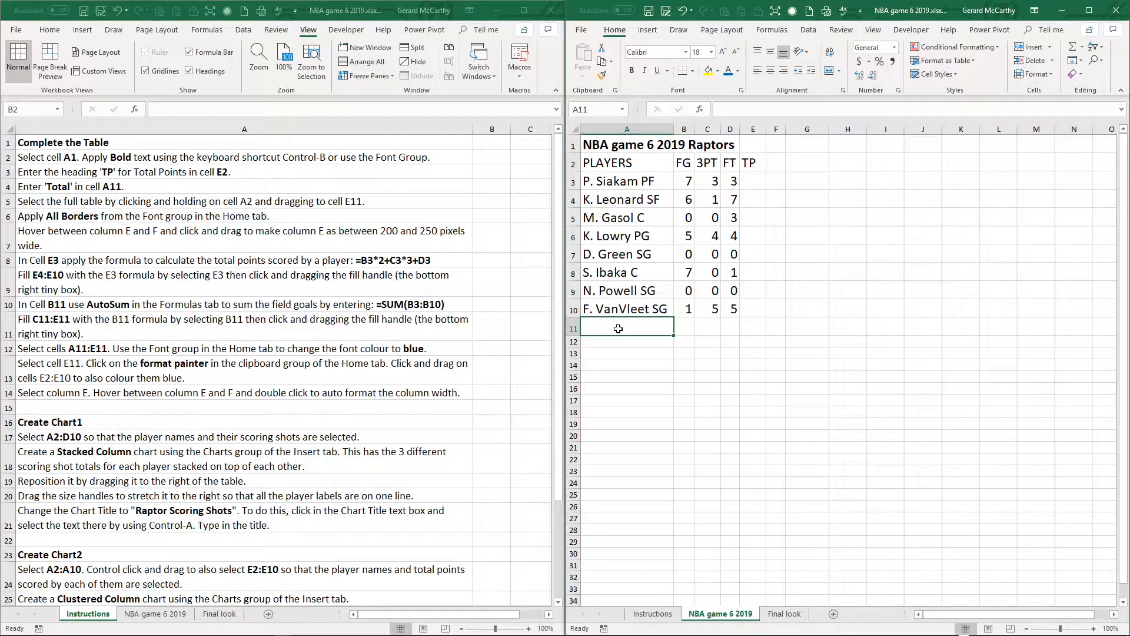
text(Total)
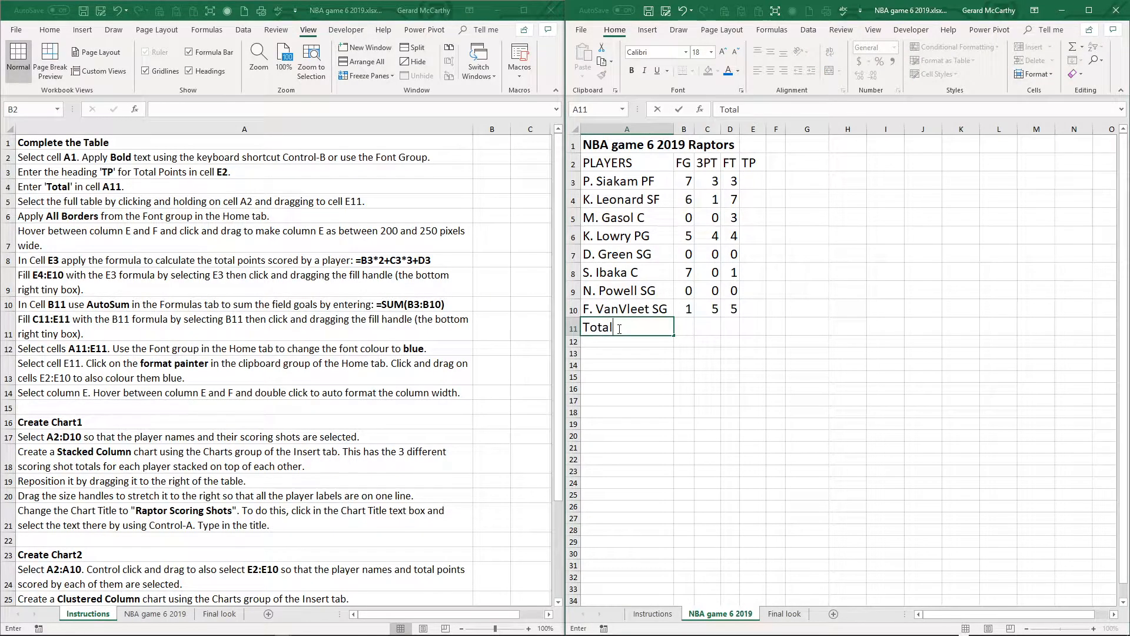
key(Return)
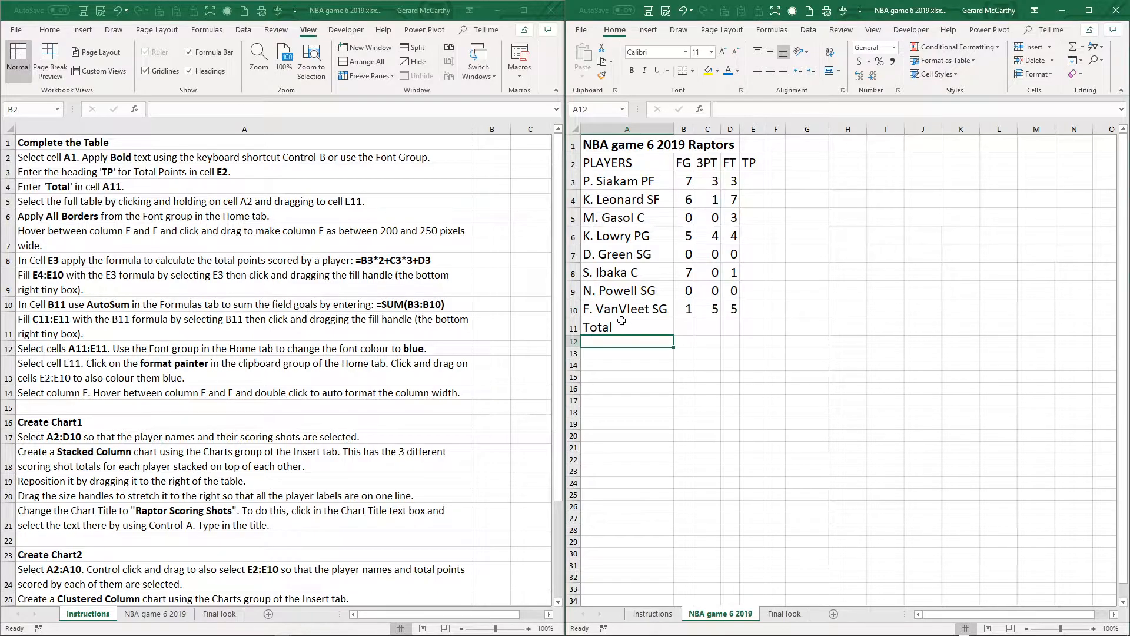
Apply All Borders to the table range A2:E11 and widen column E to between 200 and 250 pixels
drag(600, 161, 747, 327)
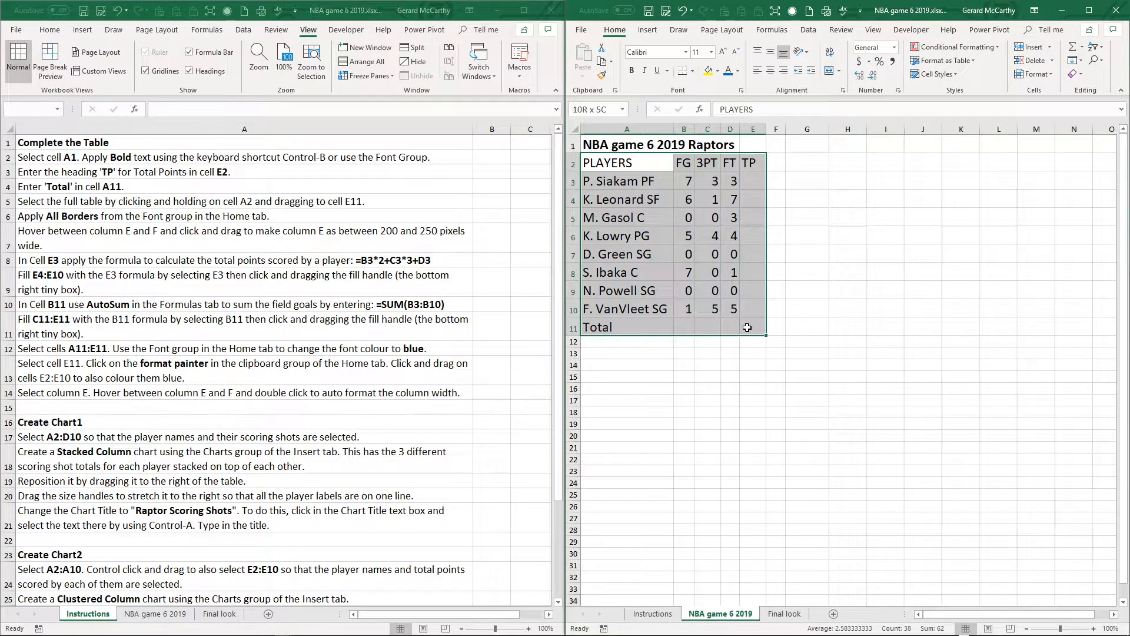
drag(747, 327, 747, 327)
click(694, 72)
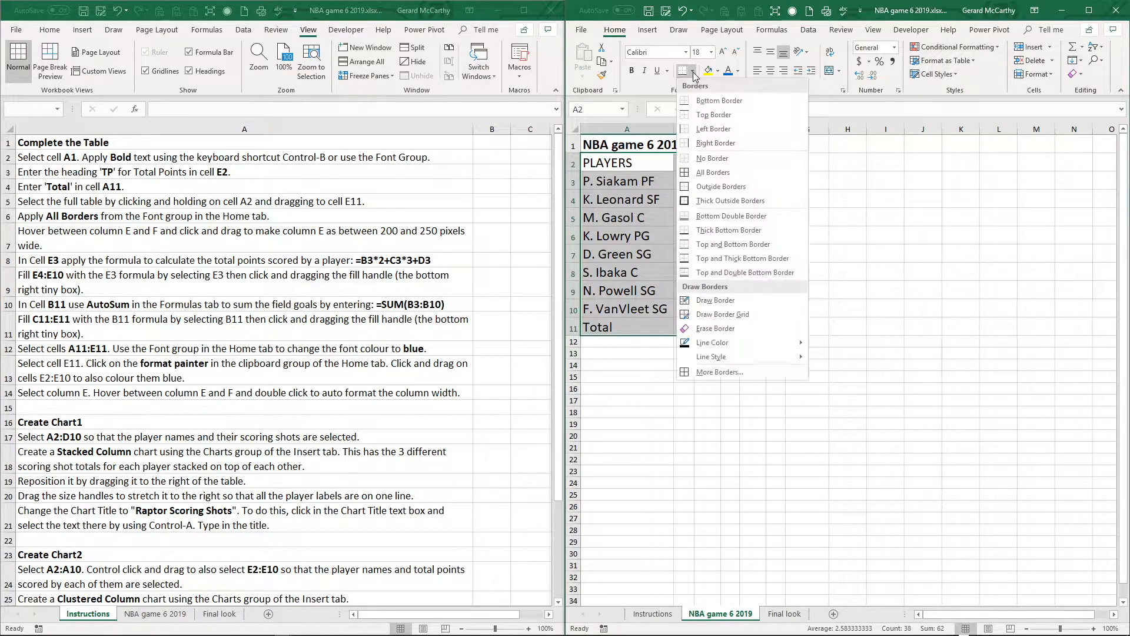
click(700, 173)
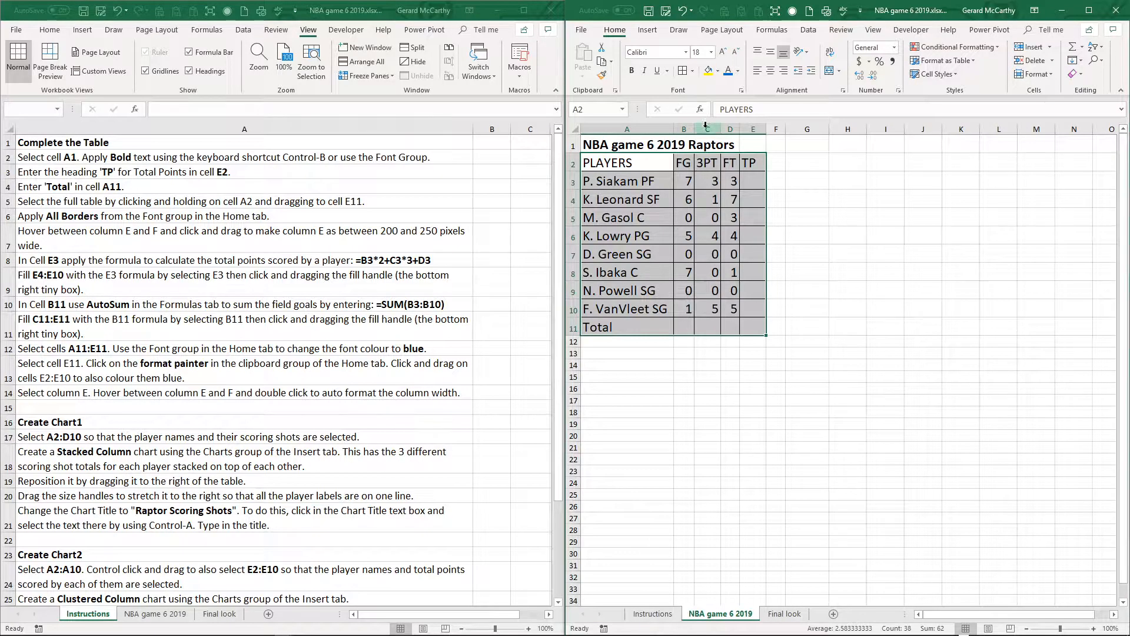
drag(766, 130, 860, 131)
Calculate the first player's total points in E3 with =B3*2+C3*3+D3 and fill the formula down through E10
click(763, 181)
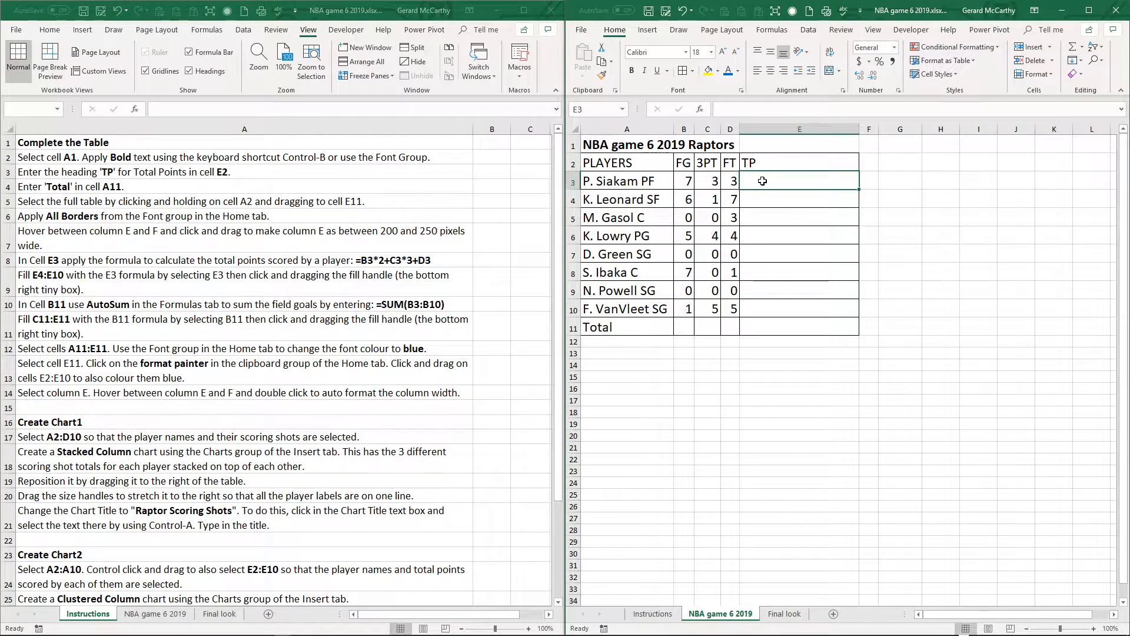
text(=)
click(686, 183)
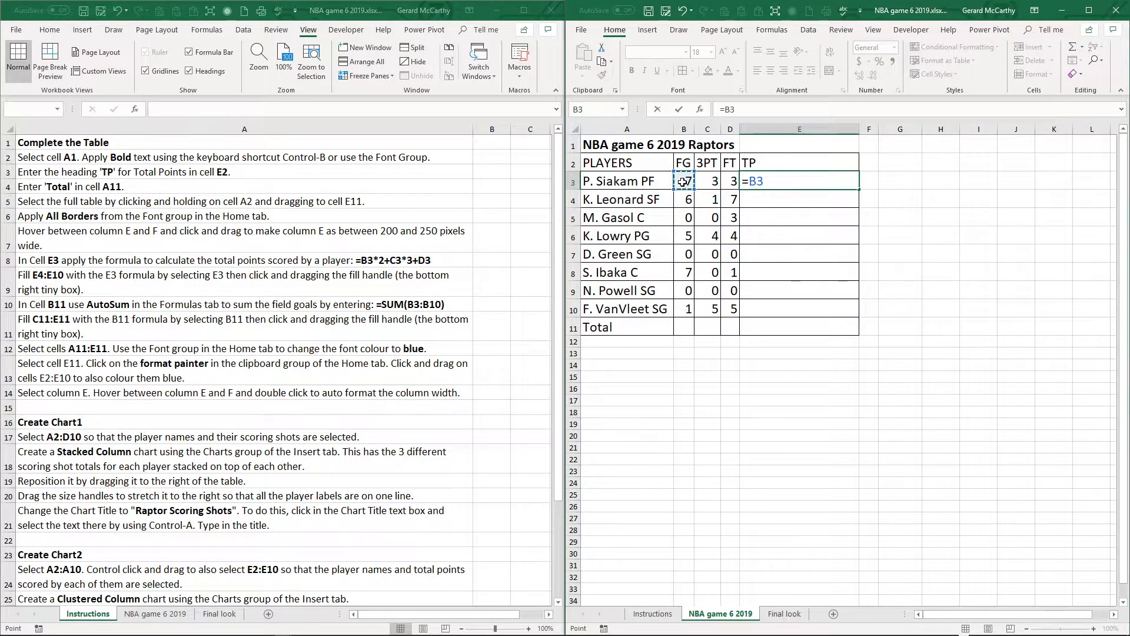
text(*2+)
click(712, 181)
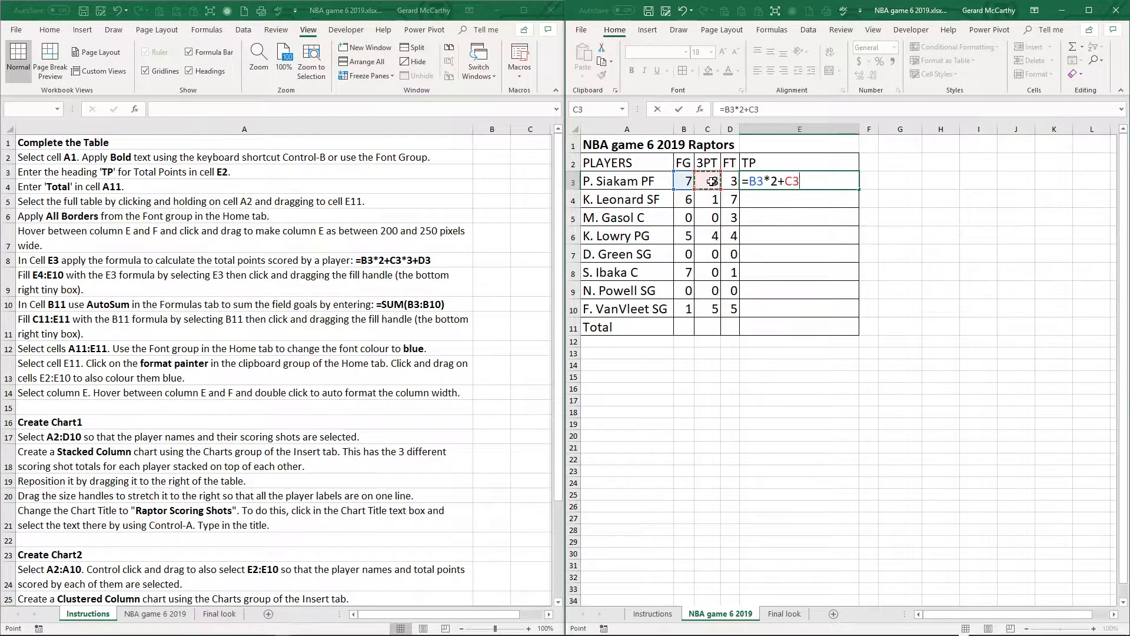
text(*3+)
click(730, 181)
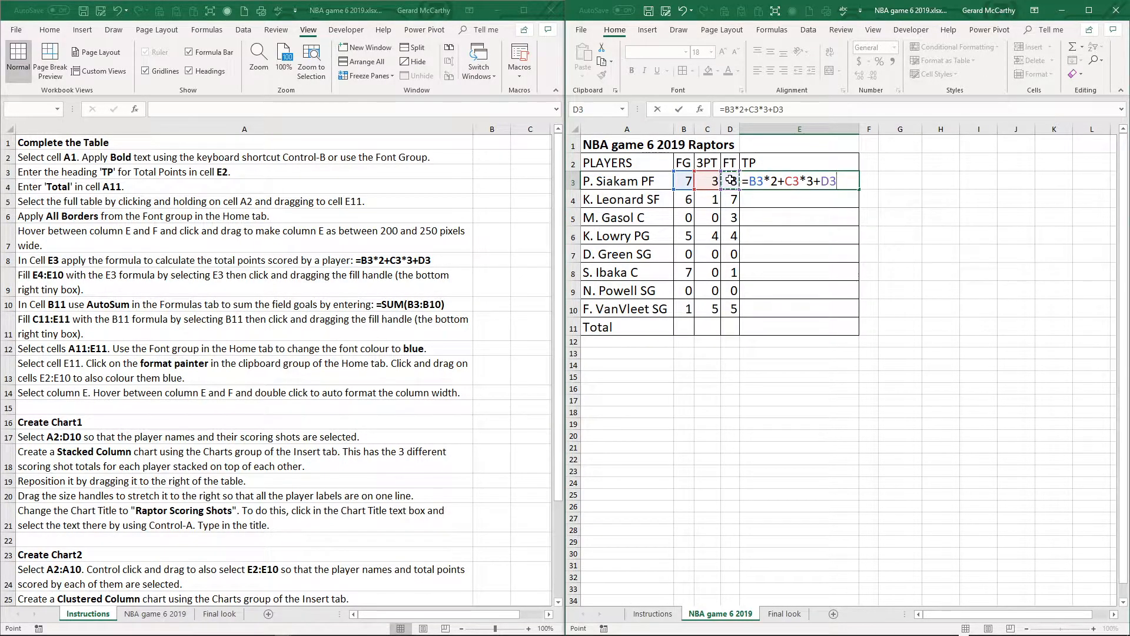
key(Return)
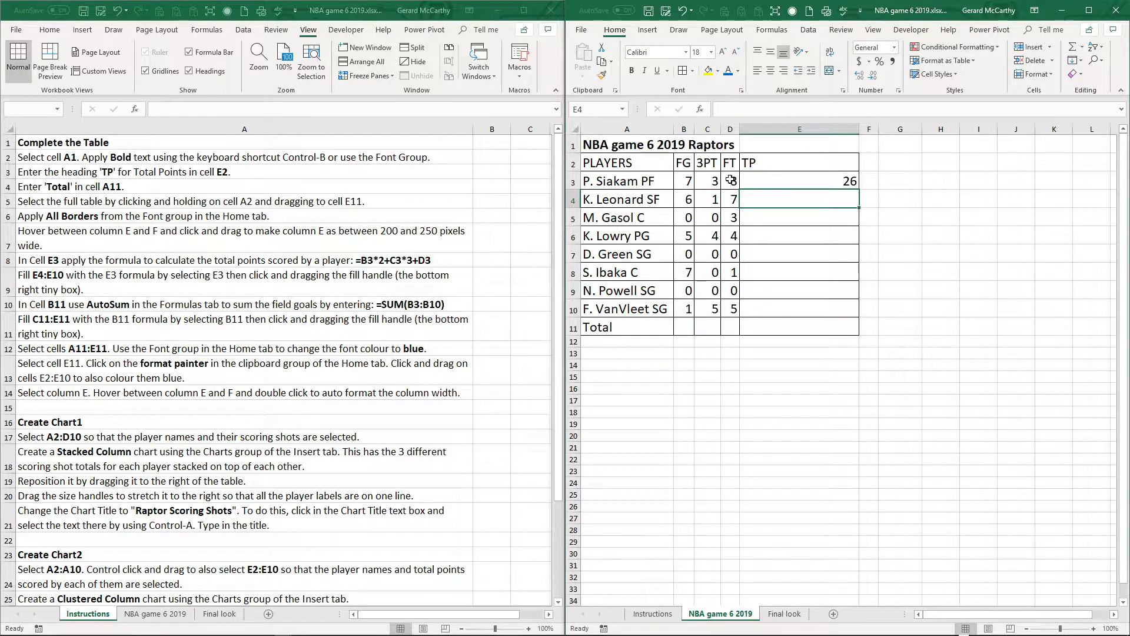
click(844, 179)
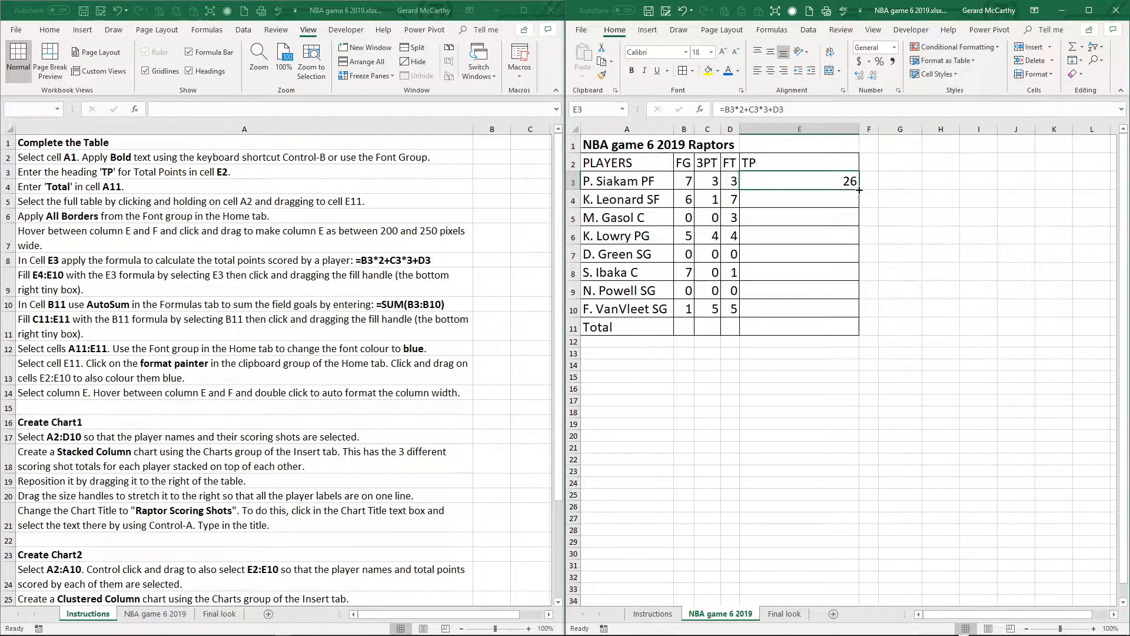
drag(859, 190, 846, 313)
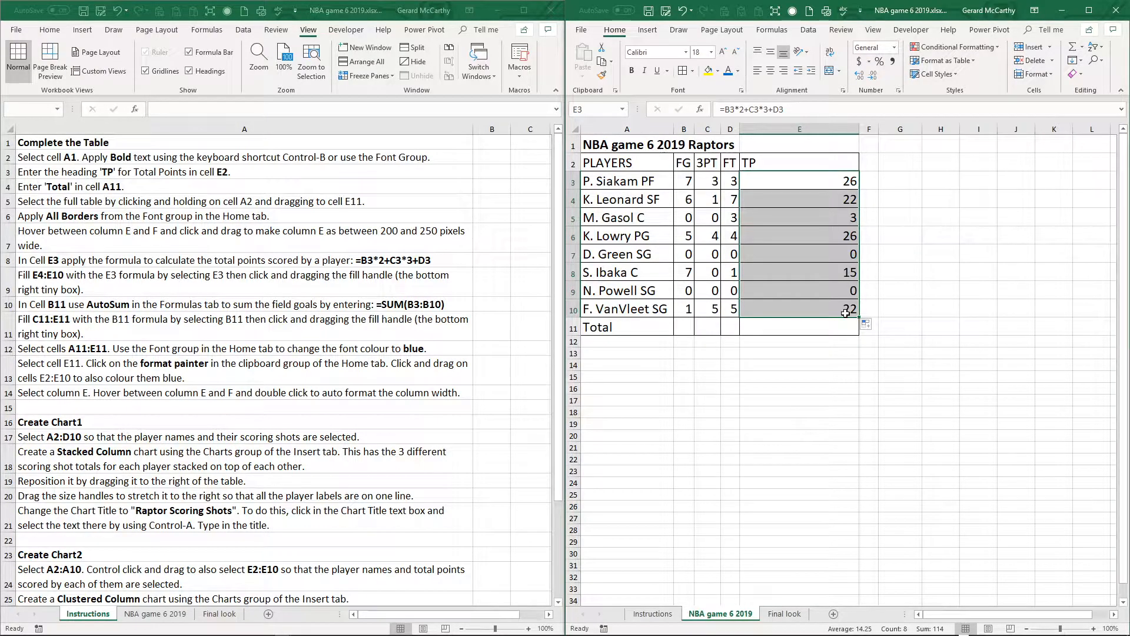
Use AutoSum to enter =SUM(B3:B10) in cell B11 and fill the formula across to E11
click(681, 326)
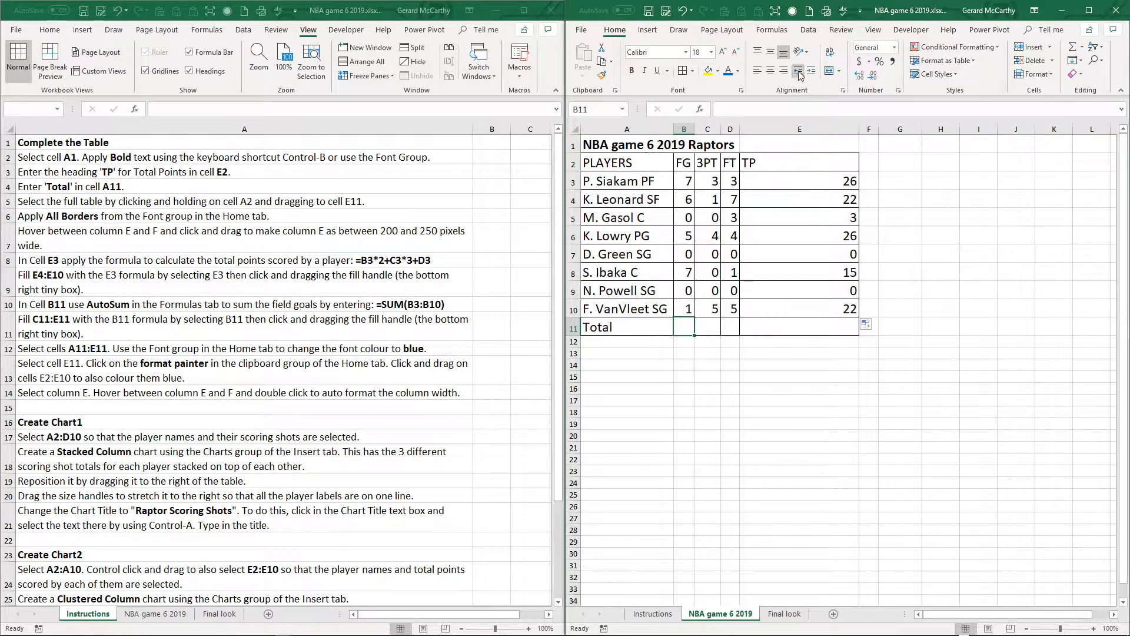
click(771, 30)
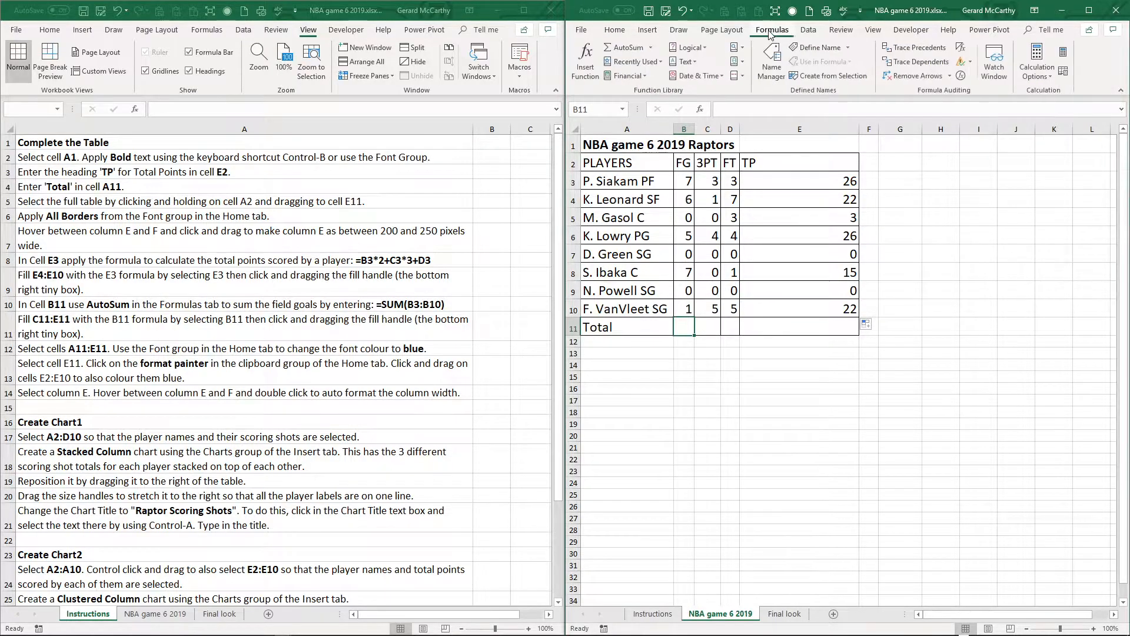
click(650, 48)
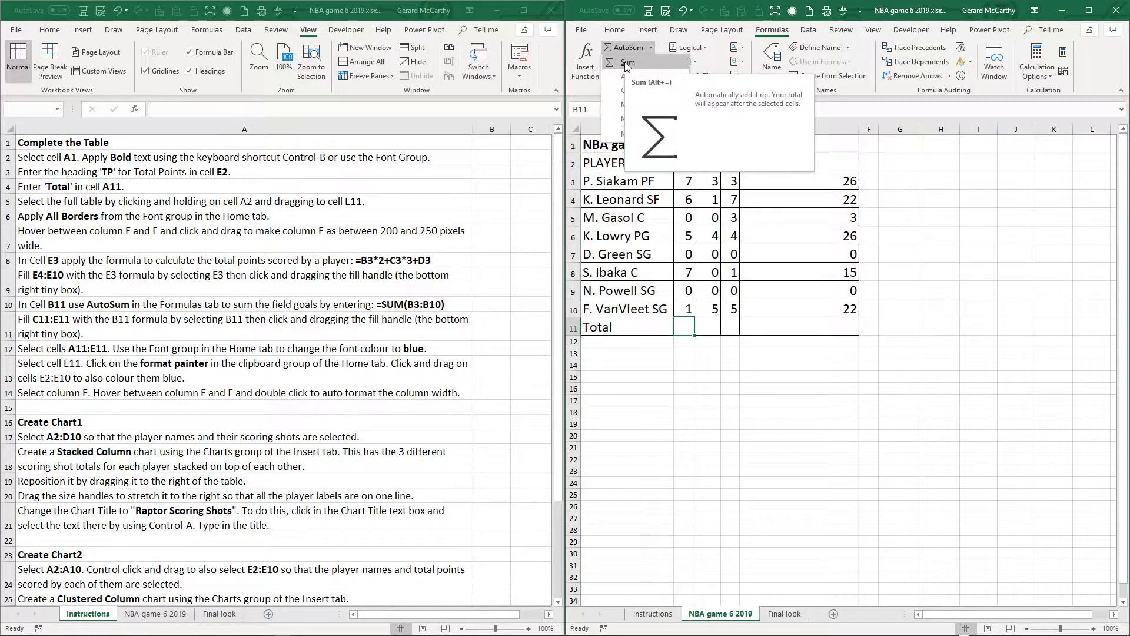
click(626, 63)
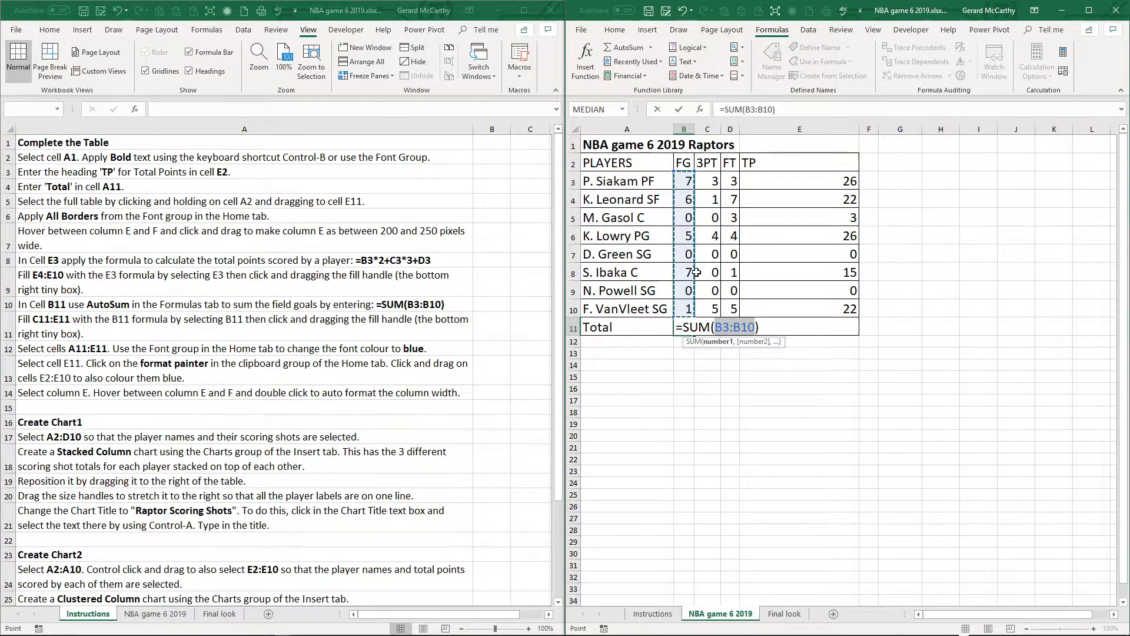
key(Return)
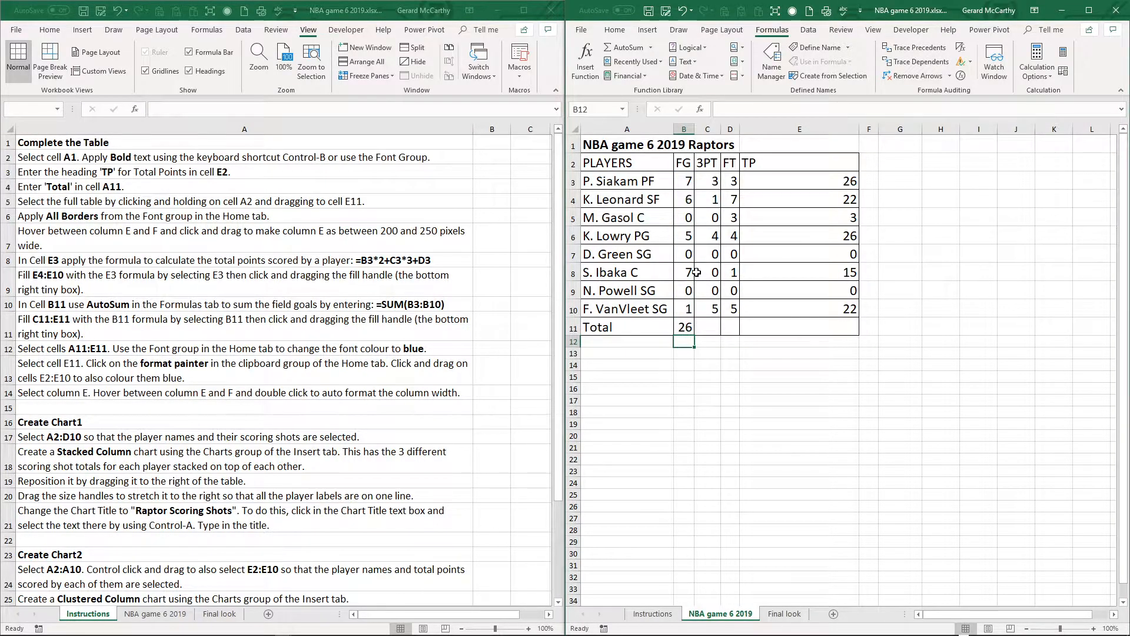
click(684, 330)
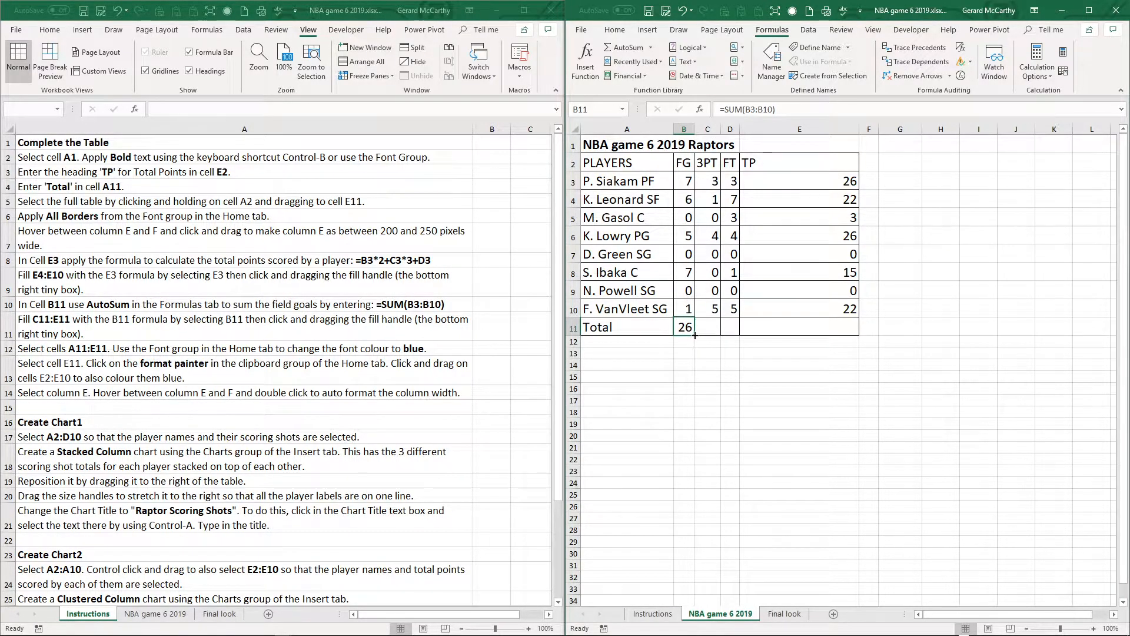
drag(696, 335, 821, 339)
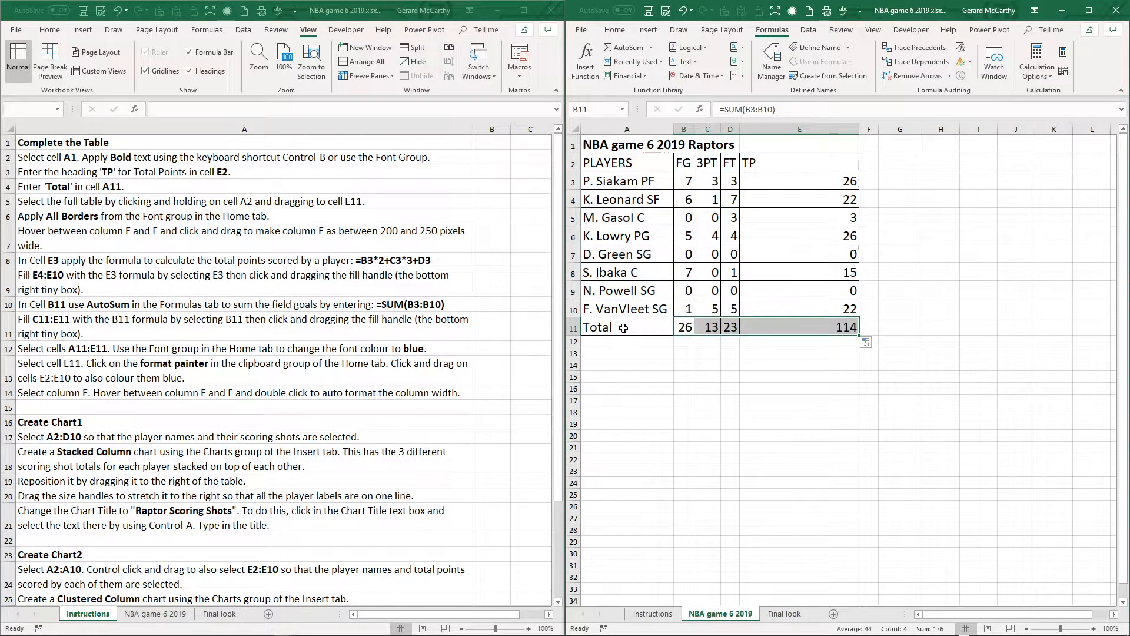
Change the font colour of the total row A11:E11 to the standard blue
drag(623, 328, 761, 328)
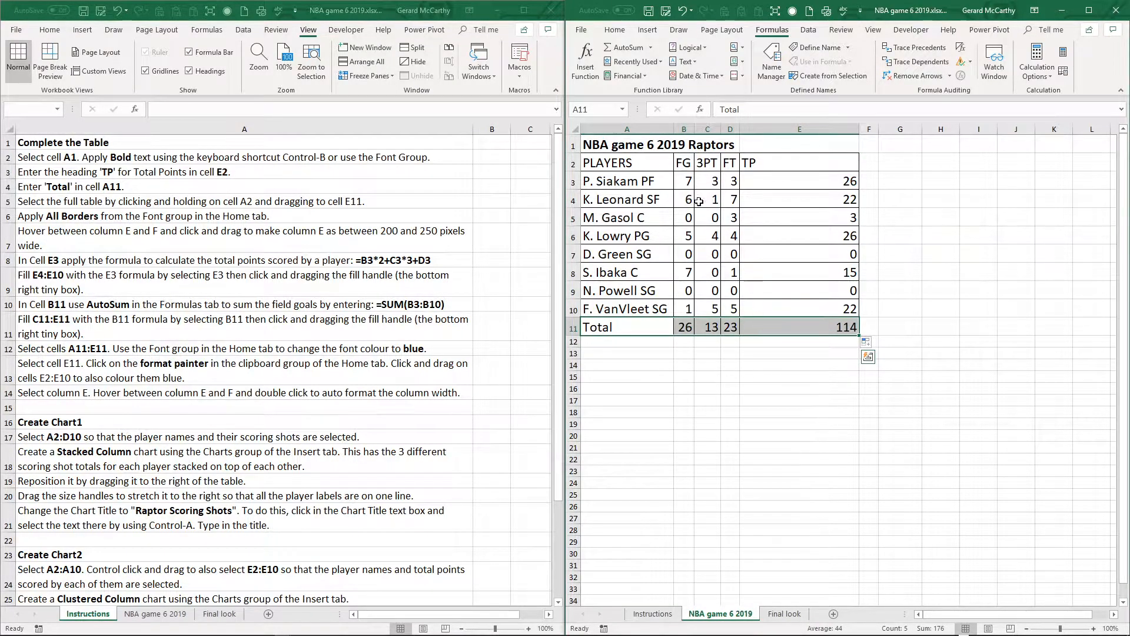
click(612, 32)
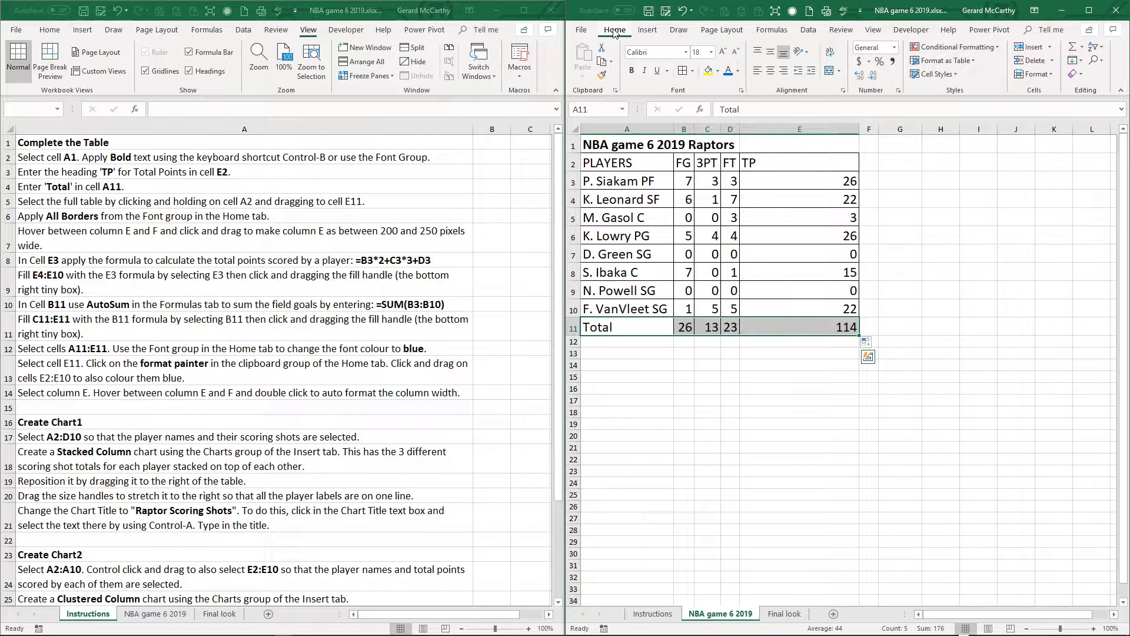
click(738, 71)
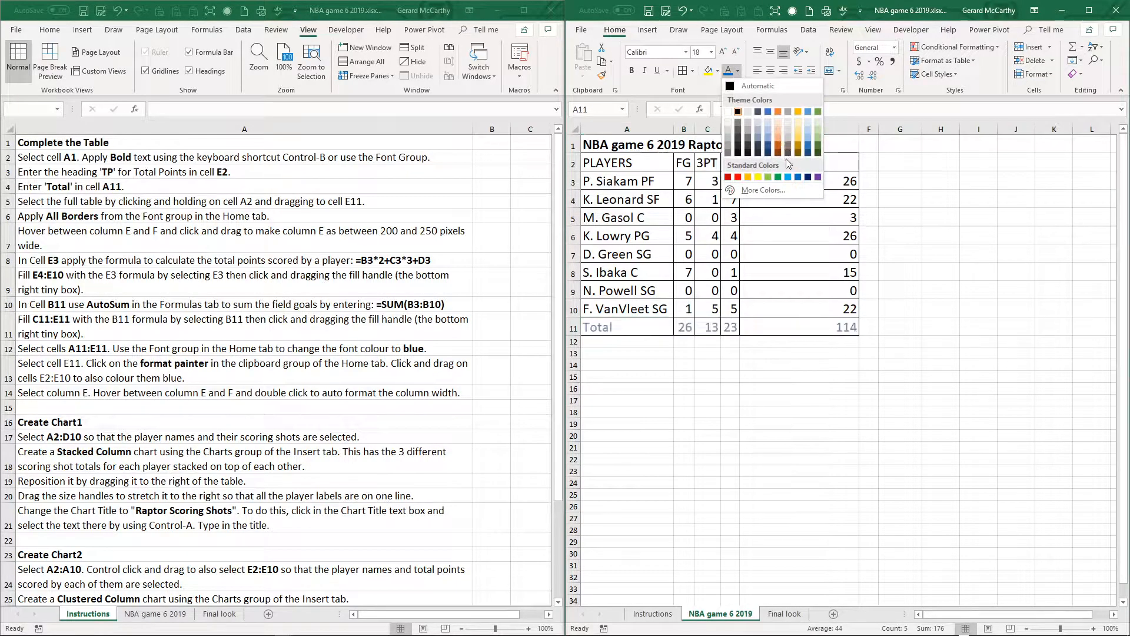
click(798, 178)
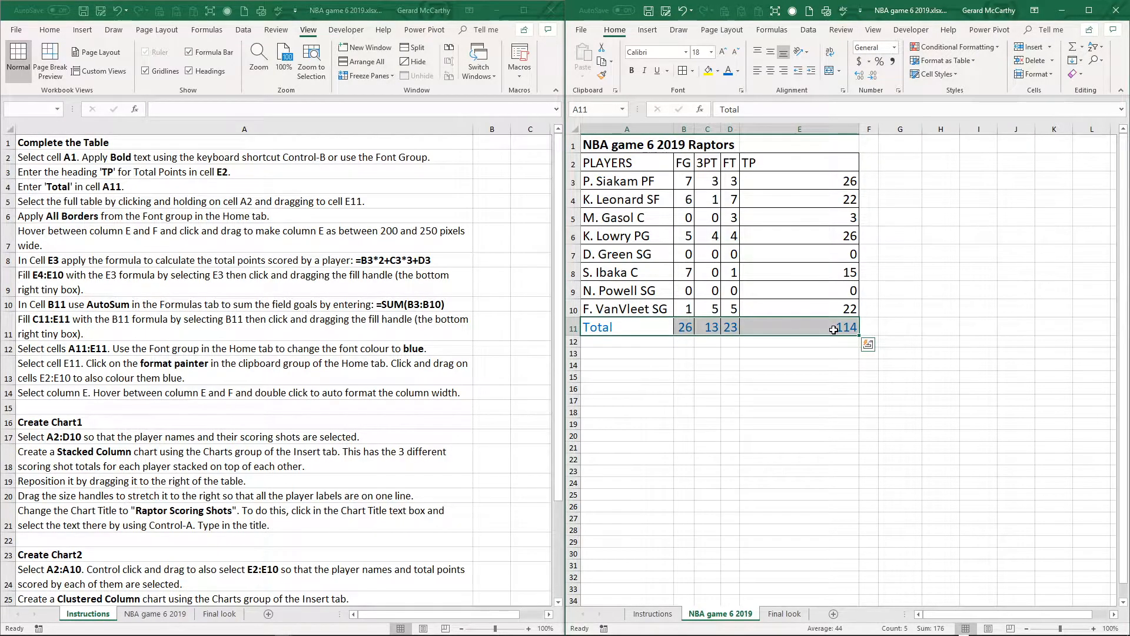
Copy the formatting of cell E11 onto E2:E10 with Format Painter
click(832, 333)
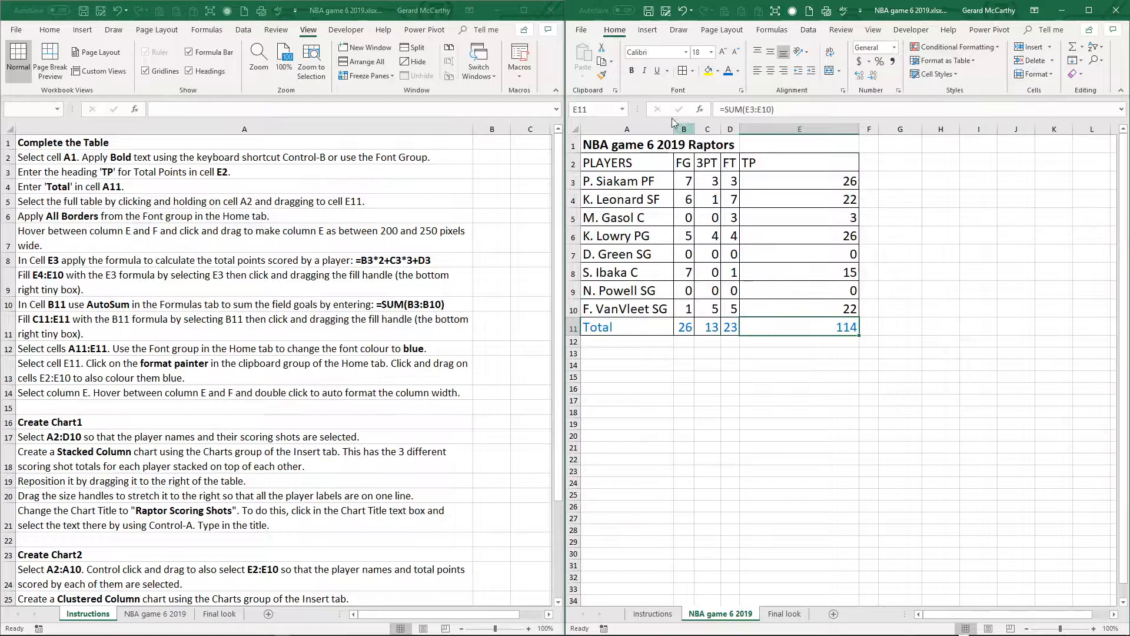
click(602, 76)
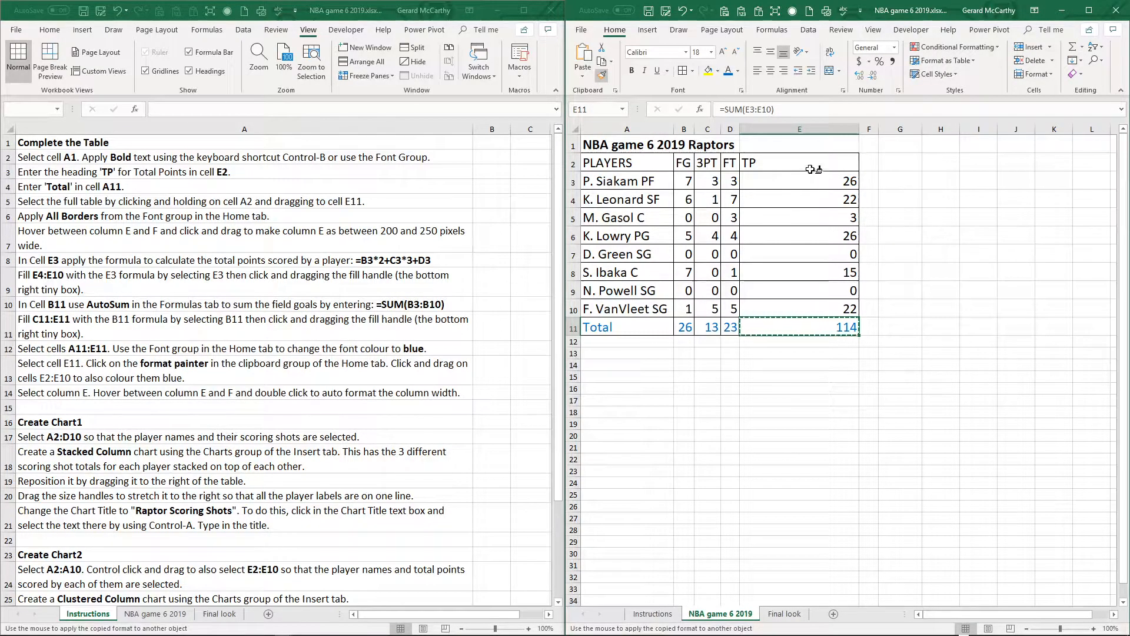
drag(813, 163, 810, 304)
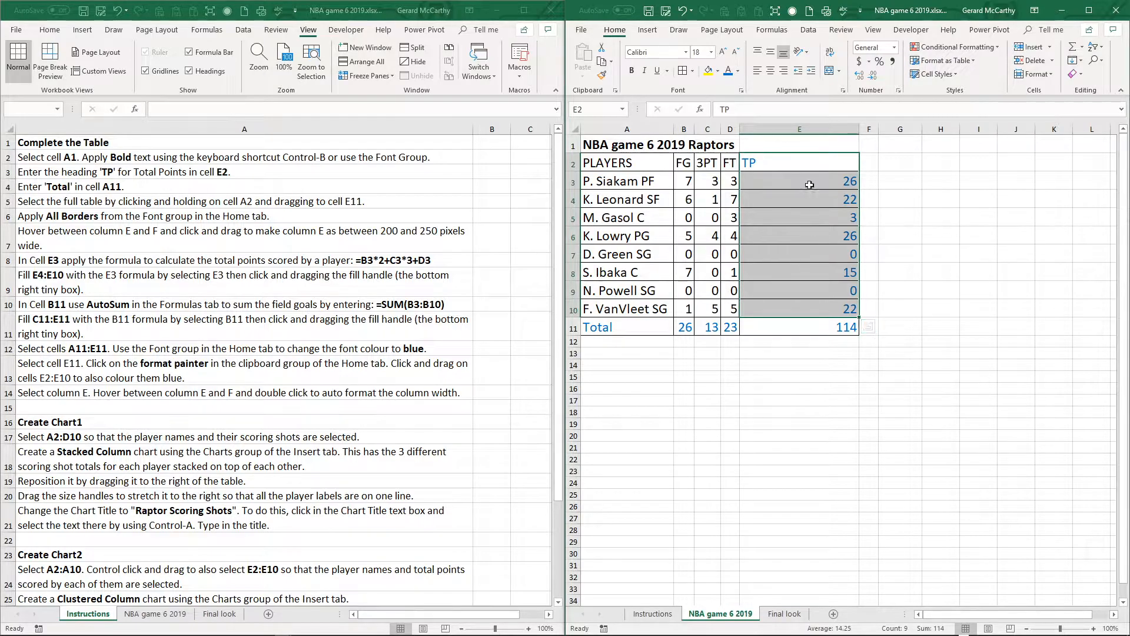
AutoFit the width of the total points column E to its contents
click(815, 125)
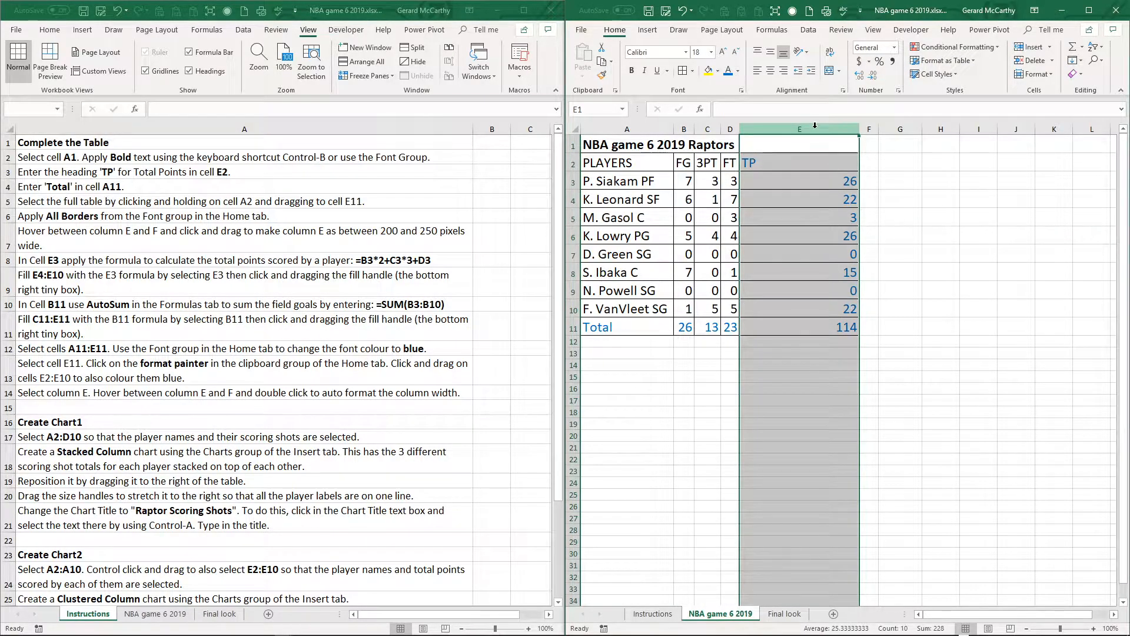
double_click(860, 127)
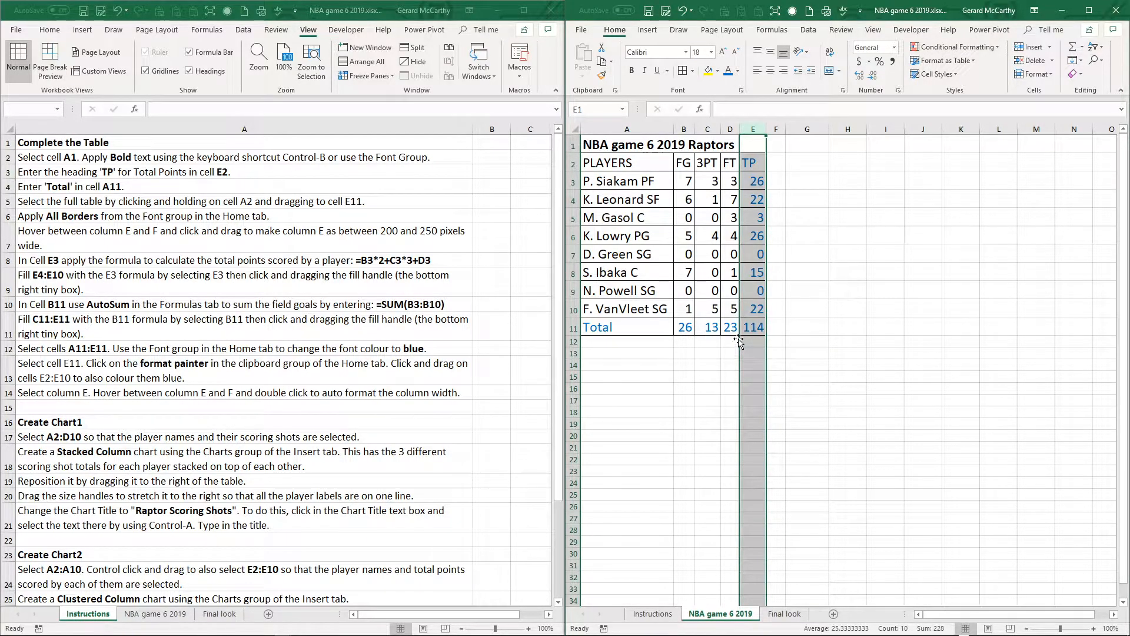
click(724, 358)
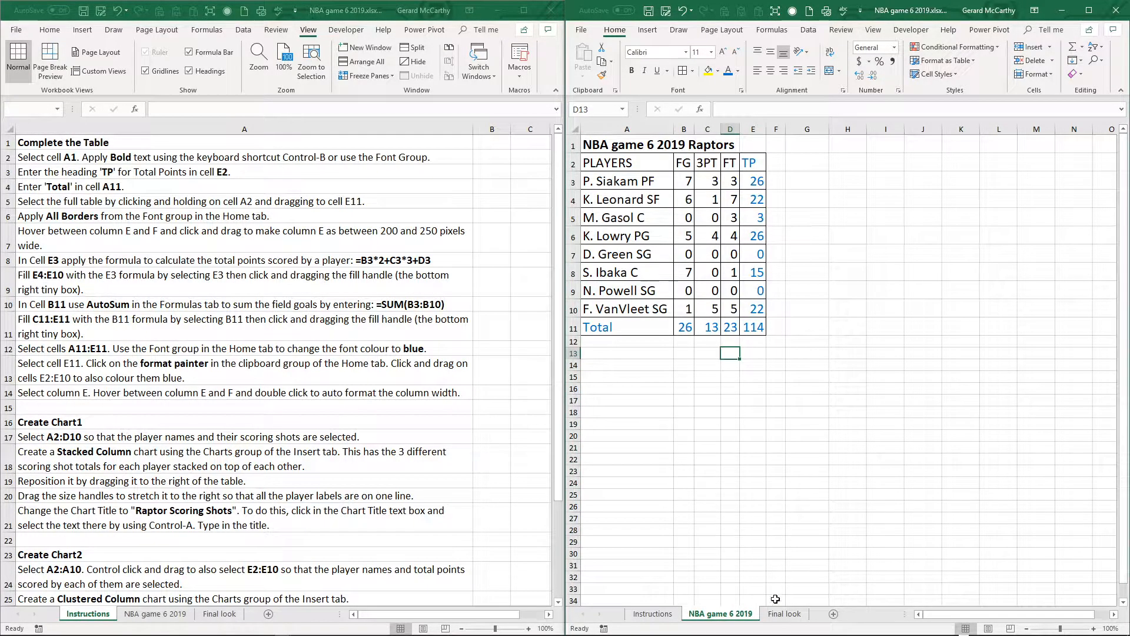
Examine the finished charts on the Final look sheet and read the Create Chart1 and Create Chart2 instructions
click(783, 616)
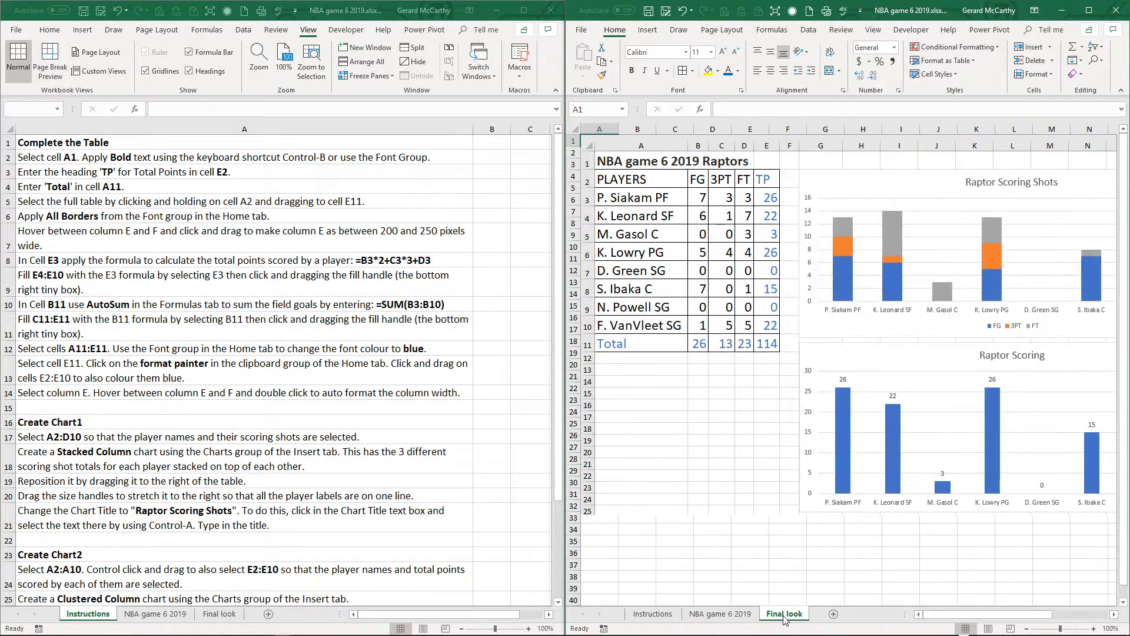
click(741, 615)
click(782, 614)
click(717, 614)
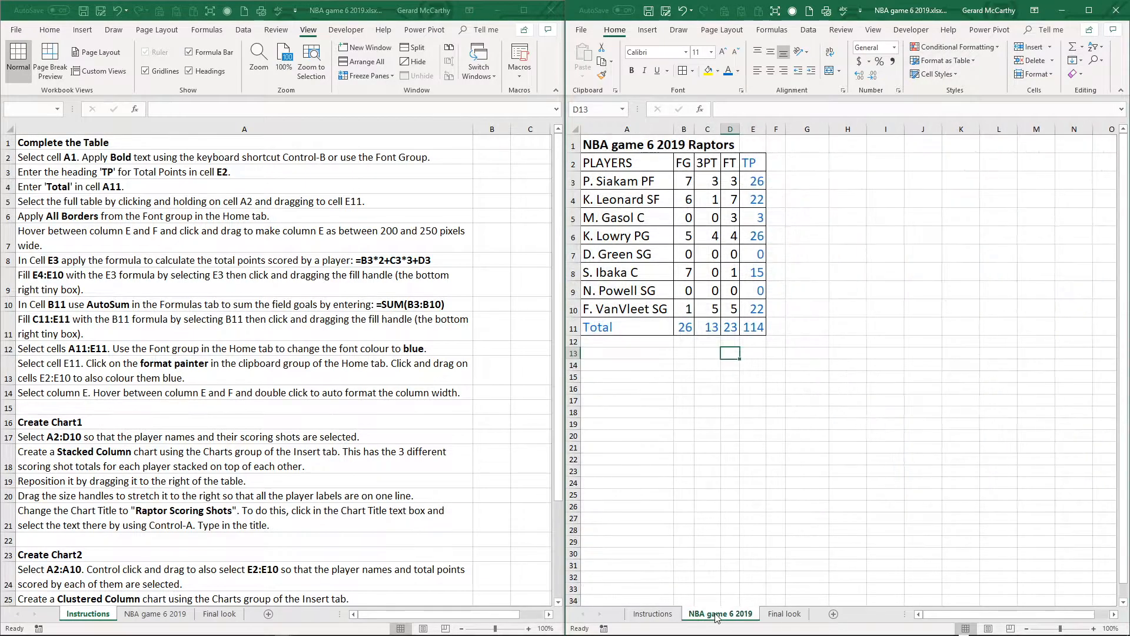
scroll(439, 471, down, 2)
scroll(448, 465, up, 2)
click(460, 458)
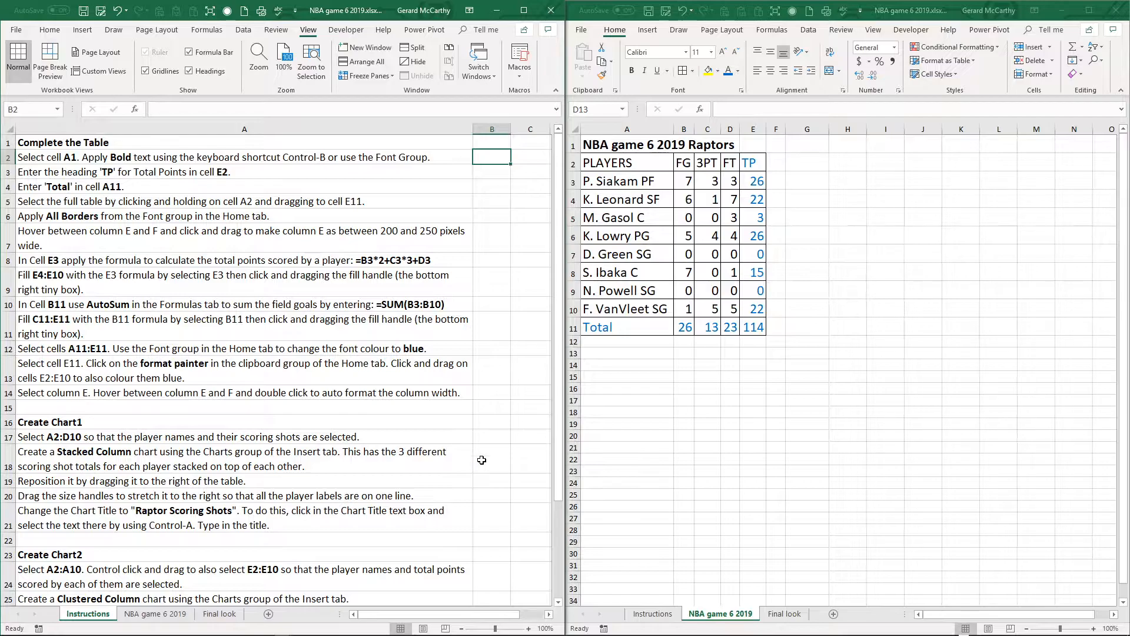
scroll(465, 457, down, 5)
scroll(482, 456, up, 1)
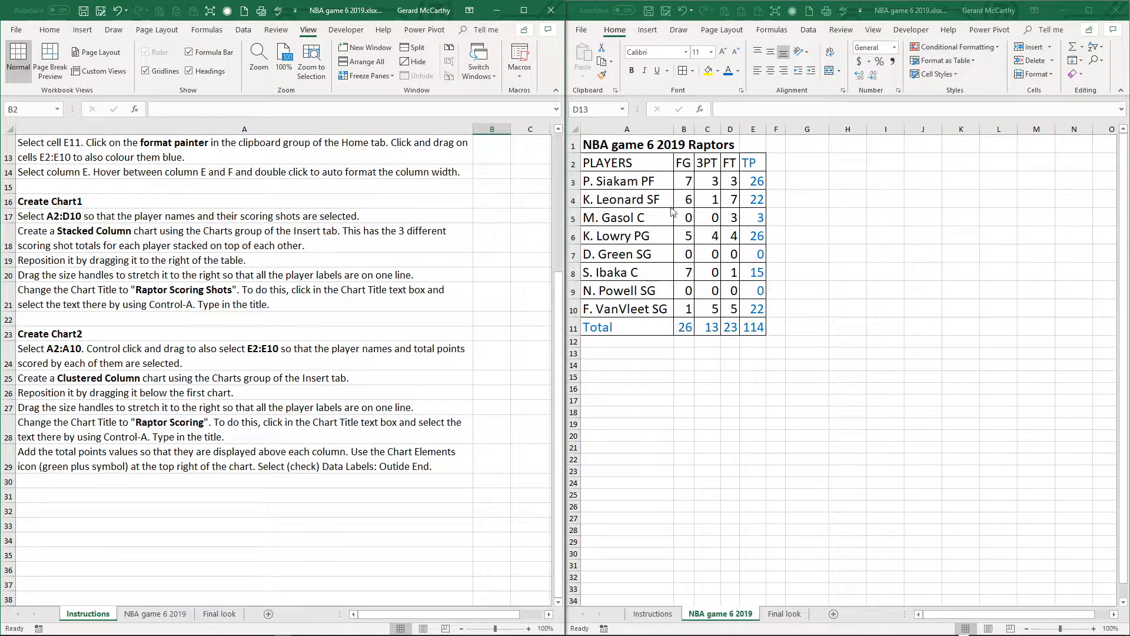
Insert a 2-D Stacked Column chart from the player names and scoring shots in A2:D10
click(624, 162)
drag(624, 163, 728, 307)
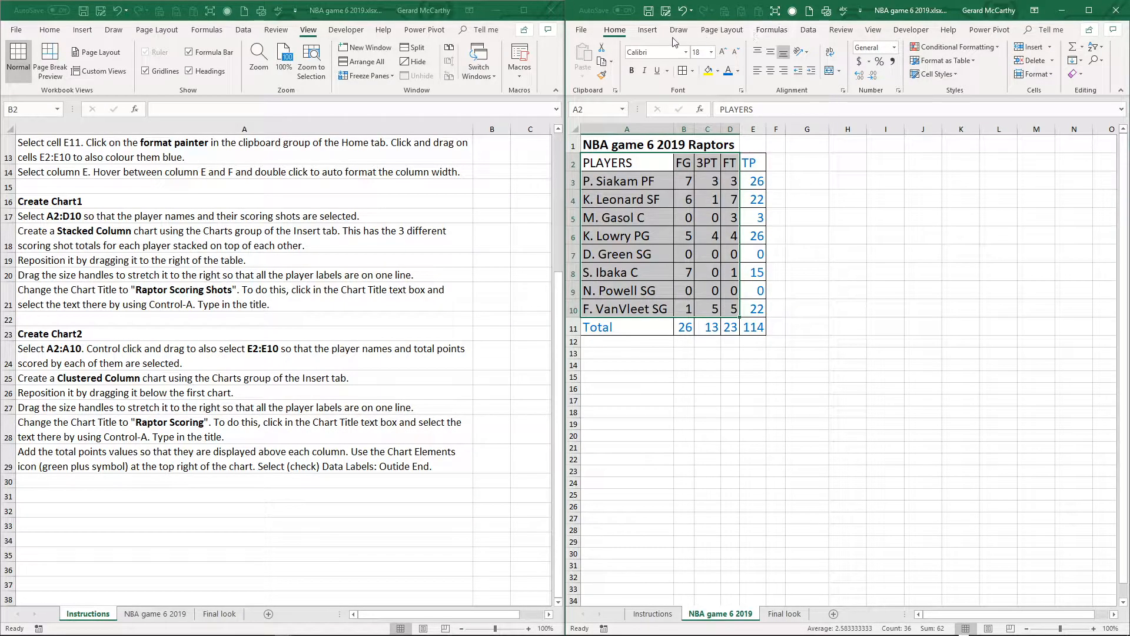
click(648, 30)
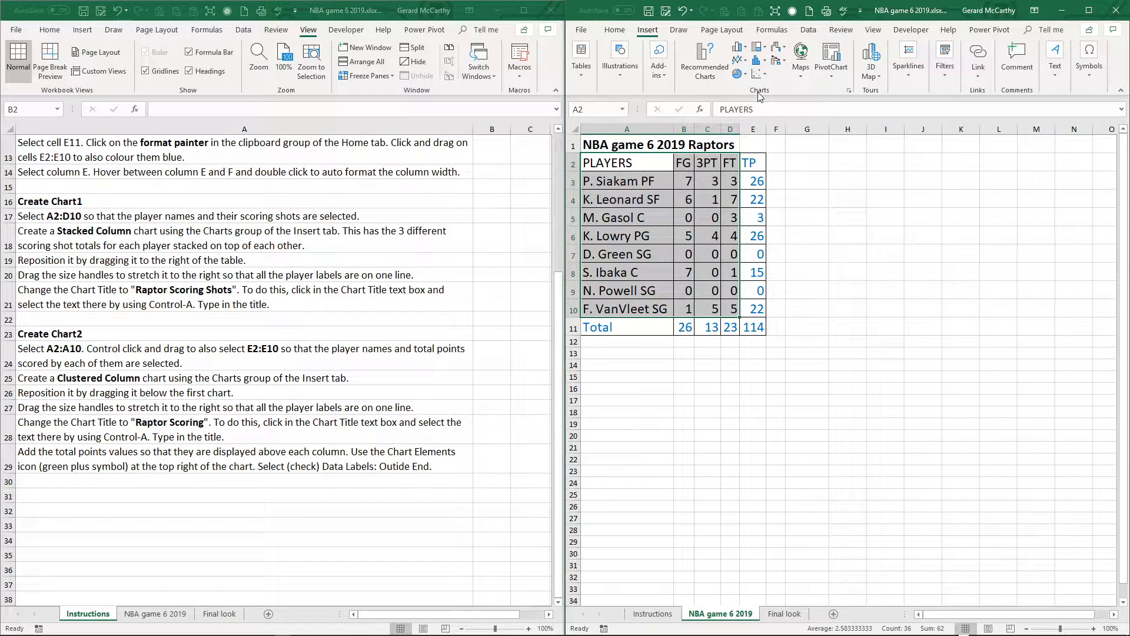
click(743, 53)
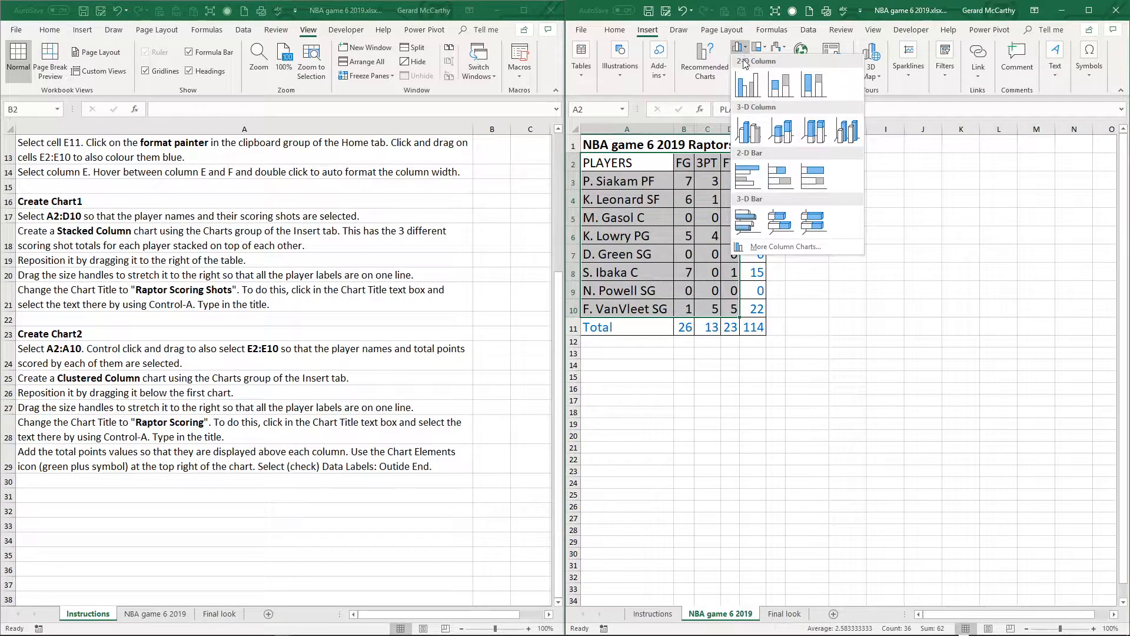
click(776, 91)
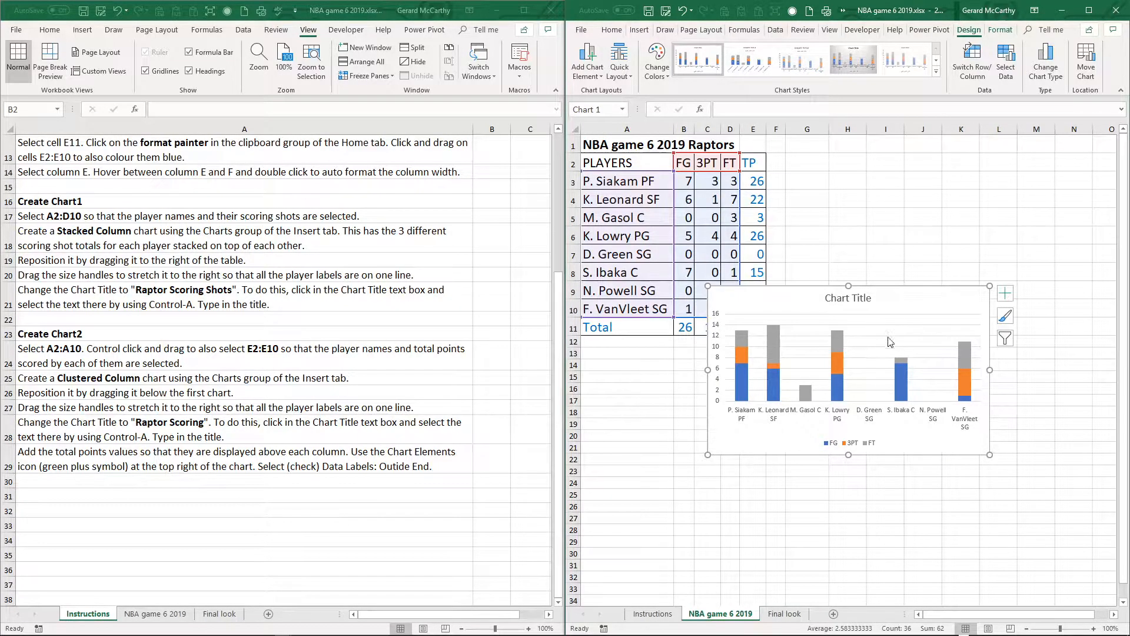
Move the stacked column chart beside the table and widen it to about column Q so each player label fits on one line
drag(899, 300, 976, 164)
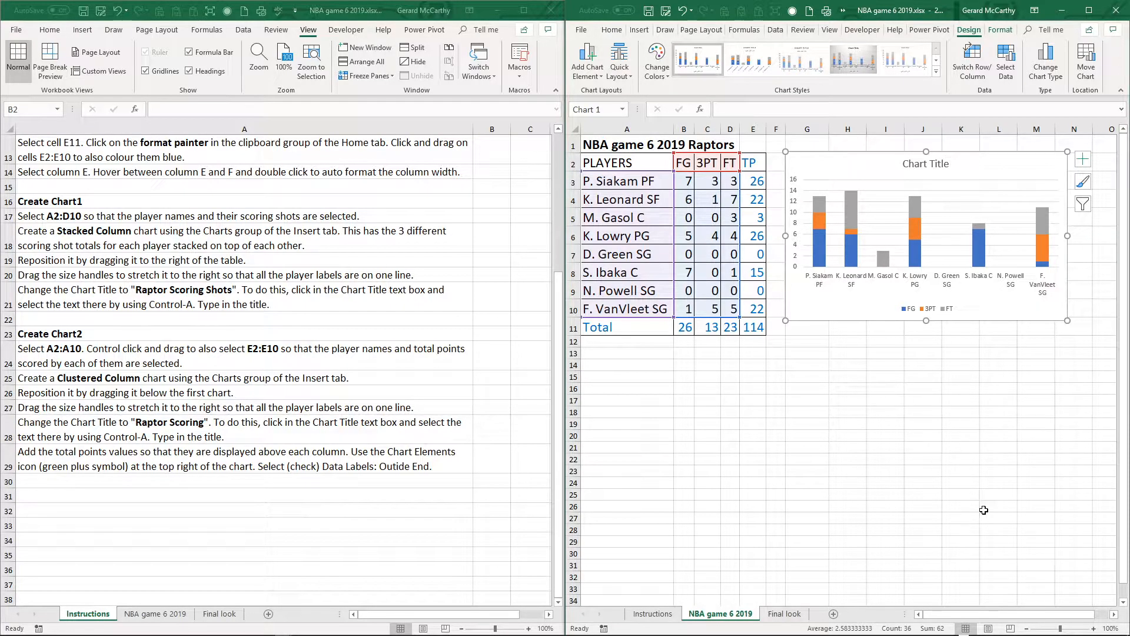
click(1028, 629)
click(1028, 629)
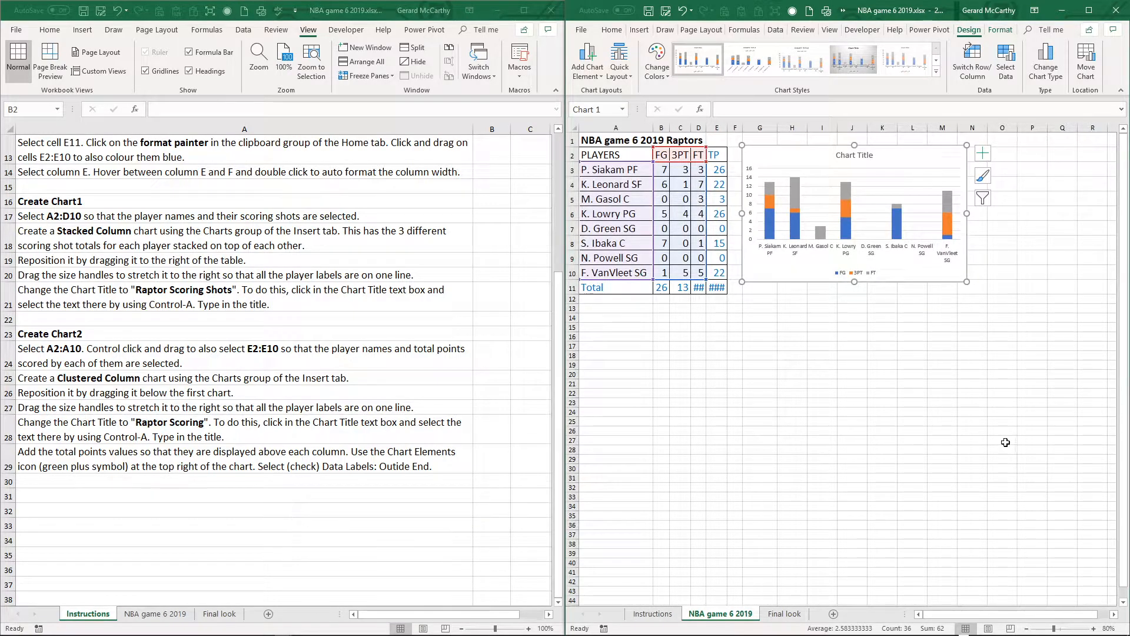
drag(967, 281, 1078, 283)
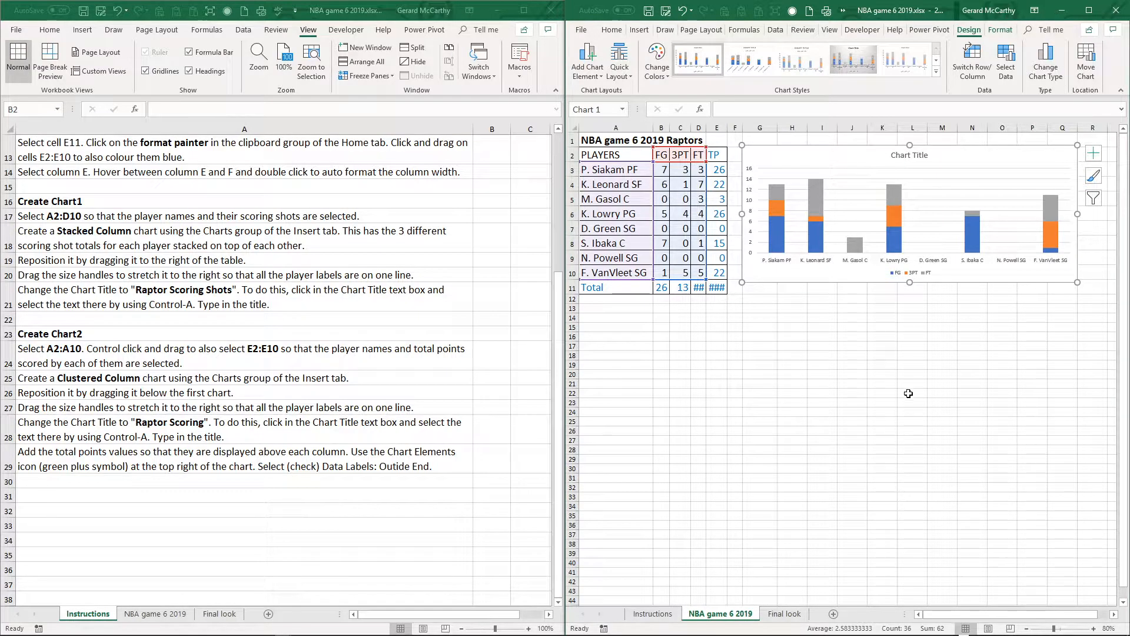
Change the stacked column chart's title to "Raptor Scoring Shots"
click(901, 154)
click(901, 156)
key(ctrl+a)
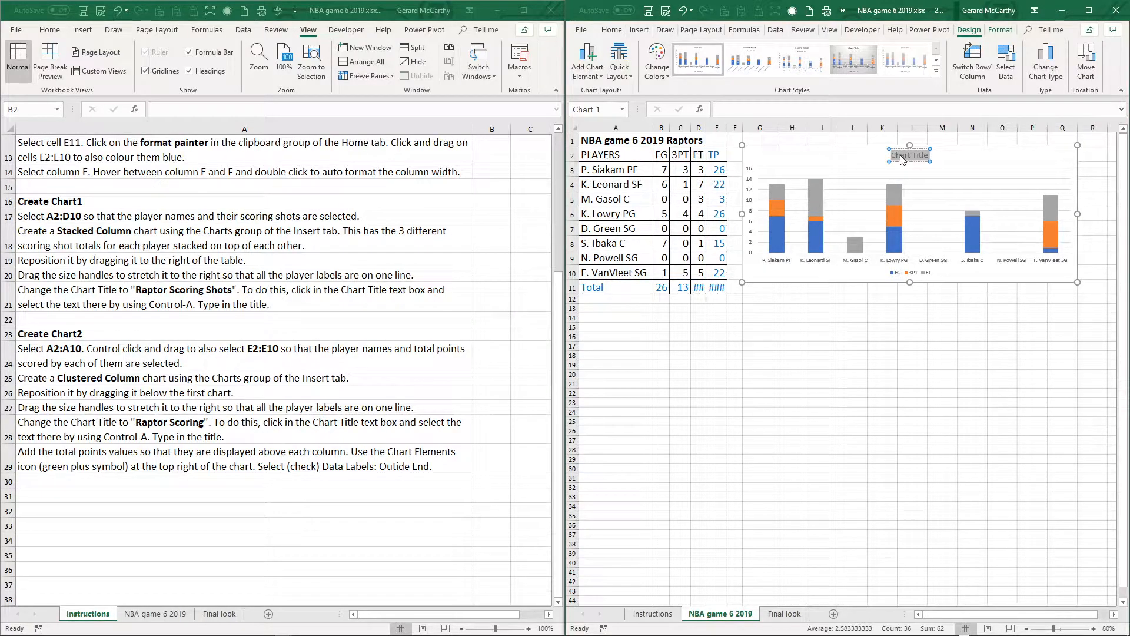
text(Rap)
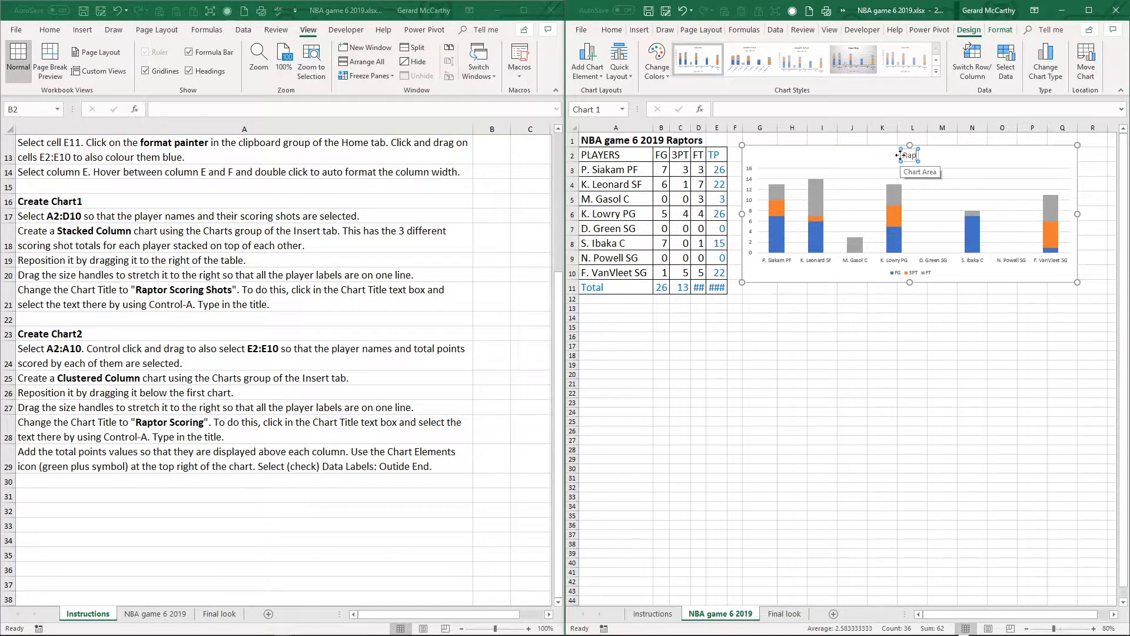
text(tro)
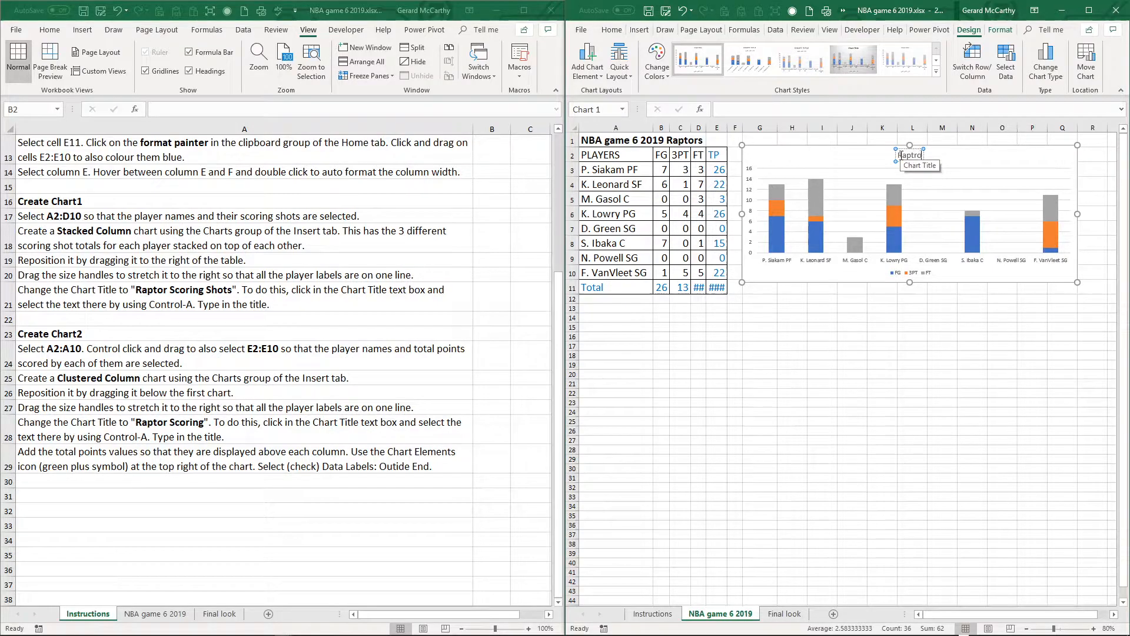
key(BackSpace)
key(BackSpace)
text(or)
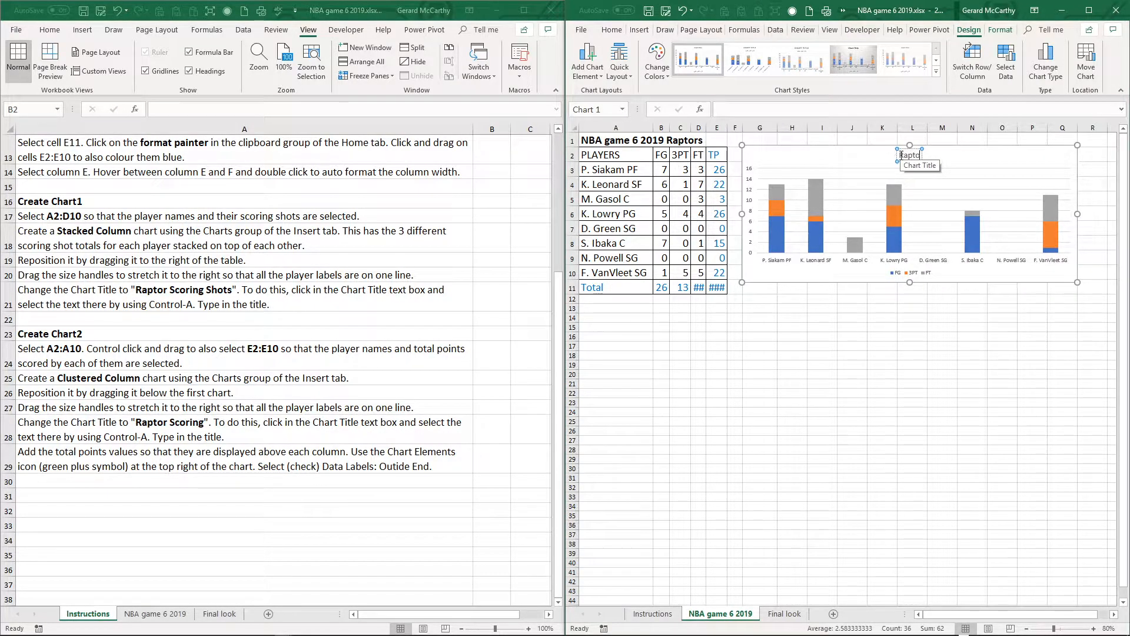
text( Scoring Shots)
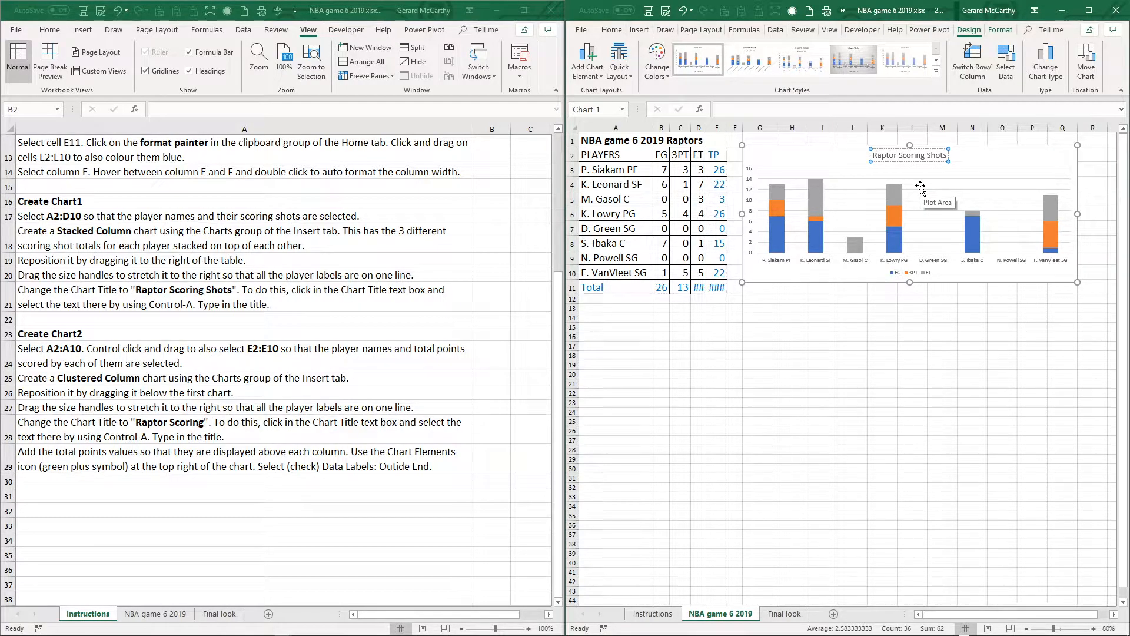
key(Return)
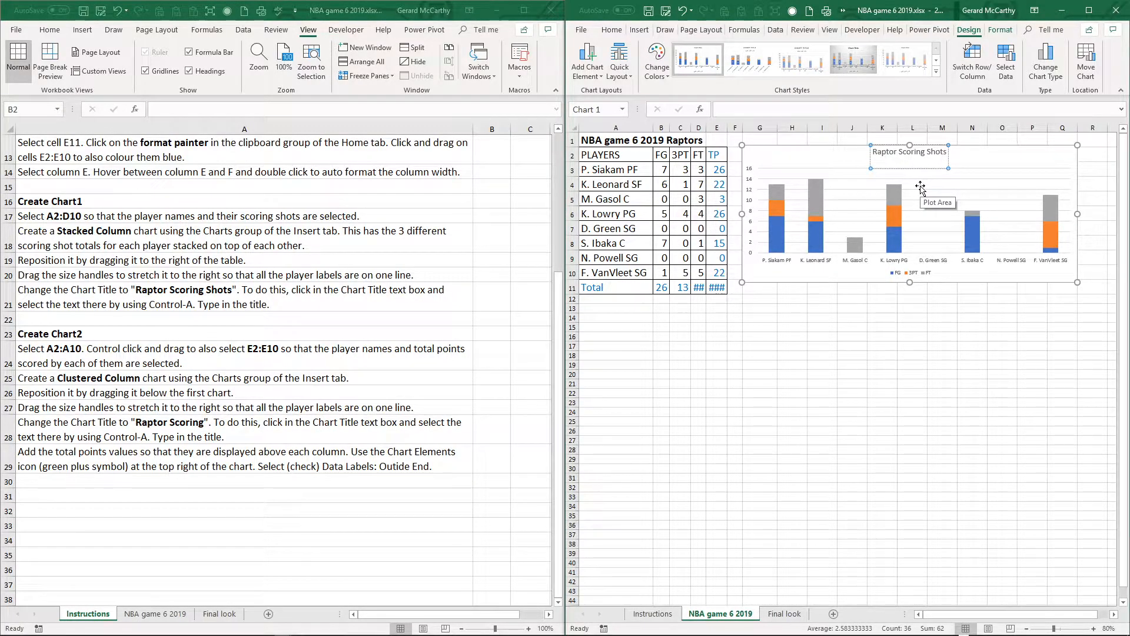
key(BackSpace)
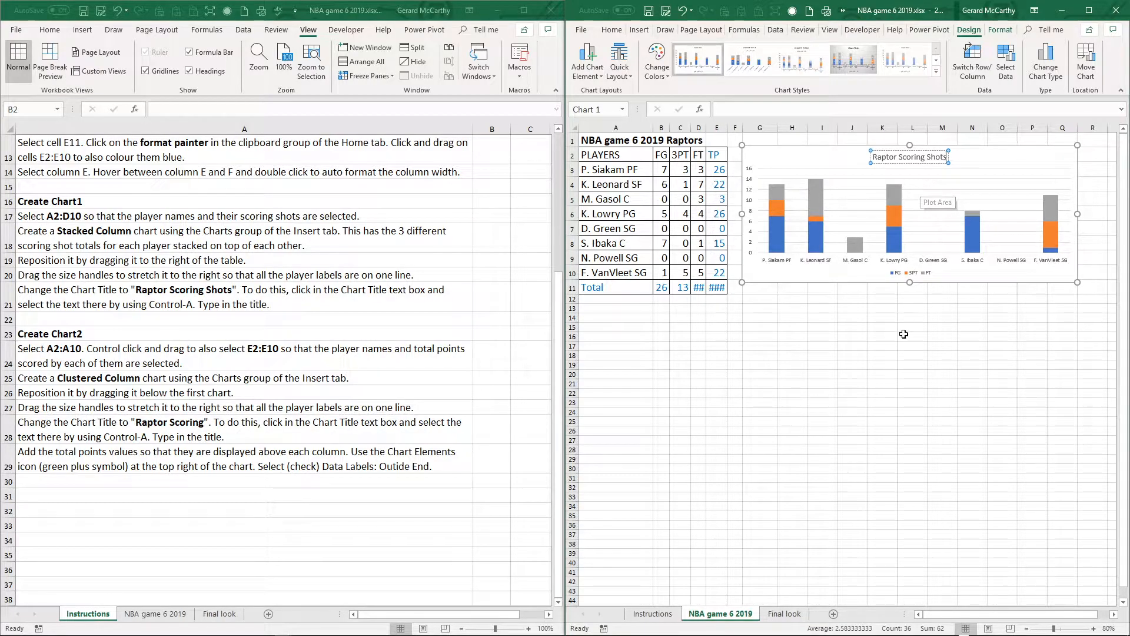
click(906, 298)
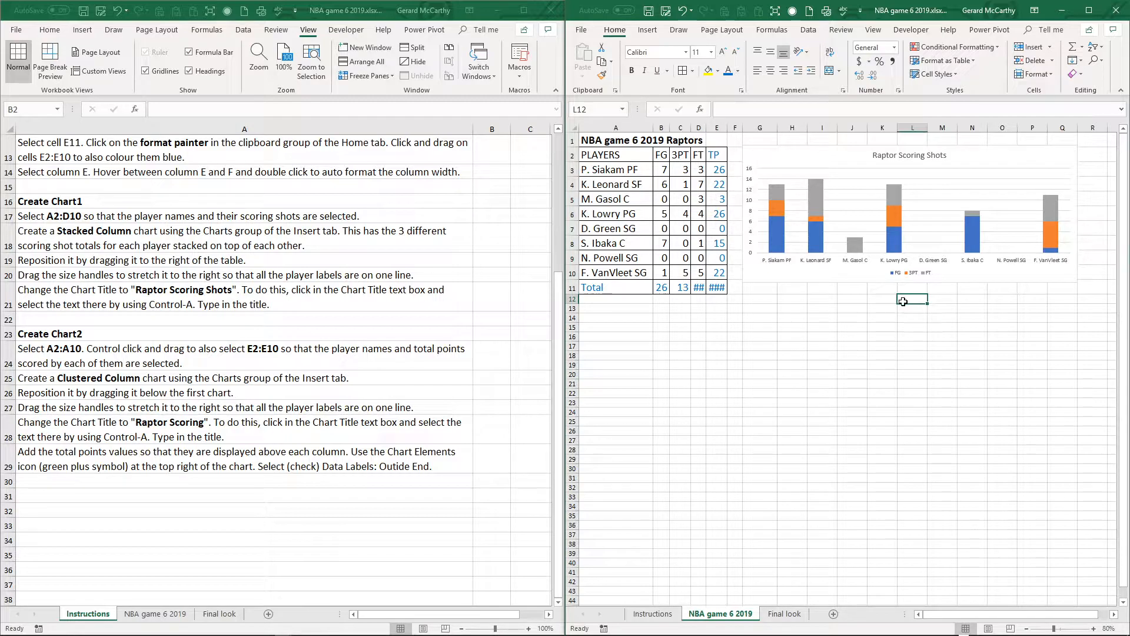
View the Final look sheet at 70% zoom to compare the completed first chart with the sample layout
click(786, 614)
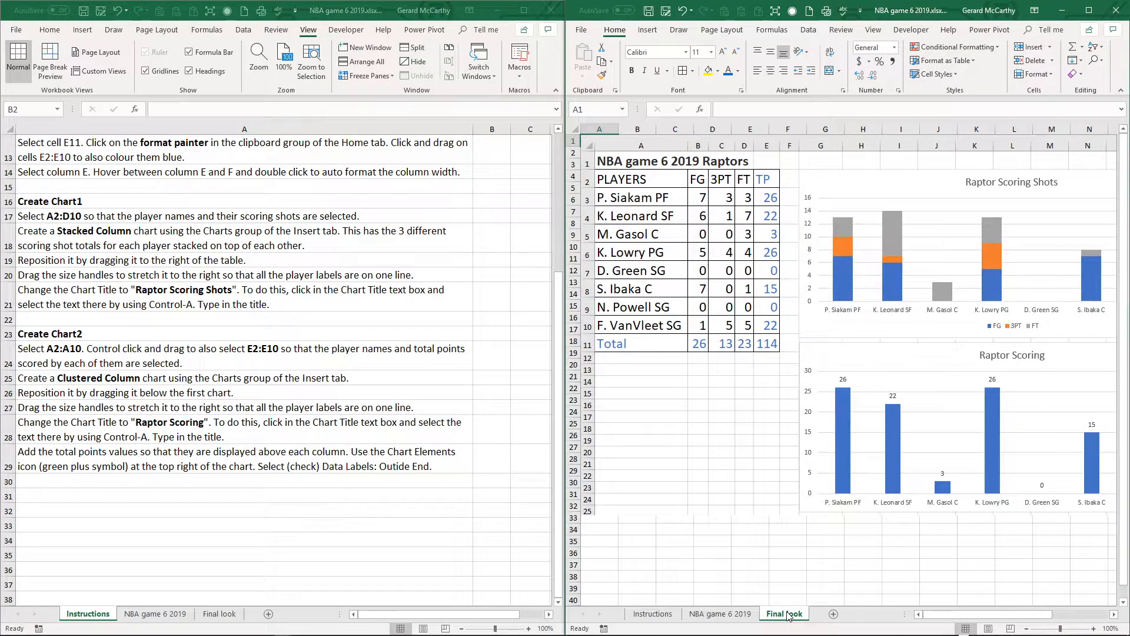
click(1027, 629)
click(1028, 629)
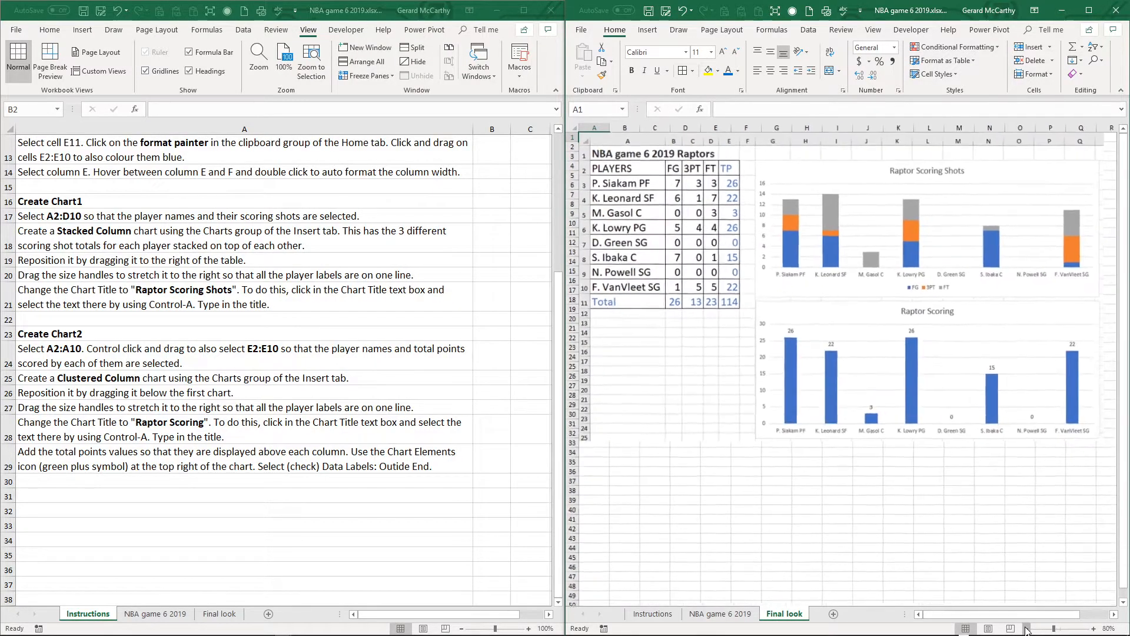
click(1028, 628)
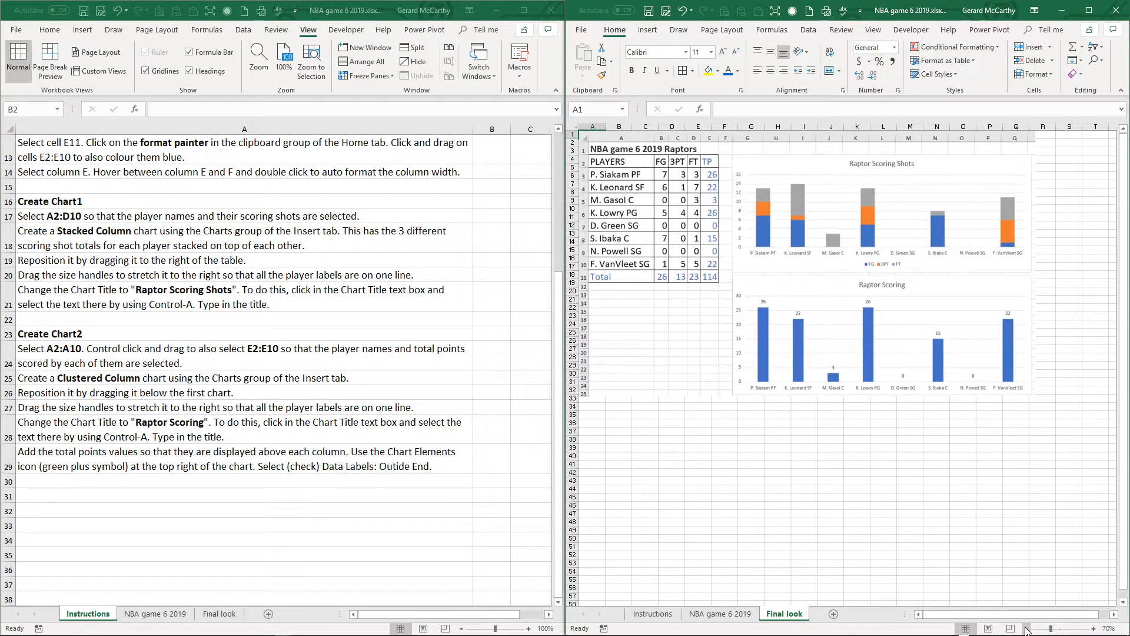
click(733, 615)
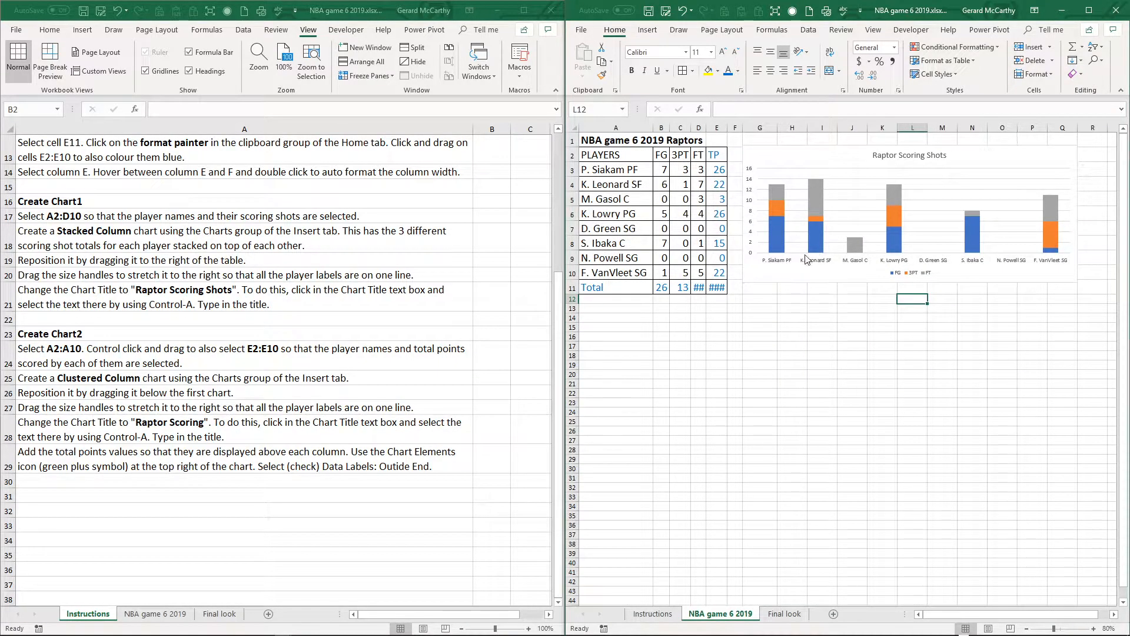
AutoFit columns D and E together so their totals in row 11 display fully
click(699, 127)
drag(714, 128, 716, 127)
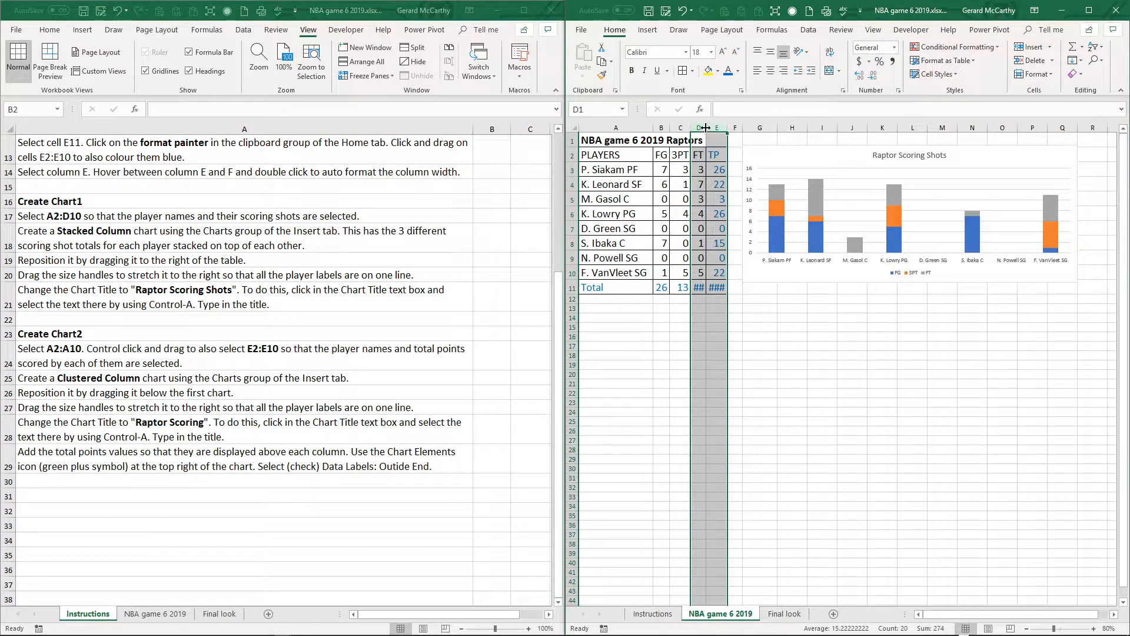
double_click(706, 128)
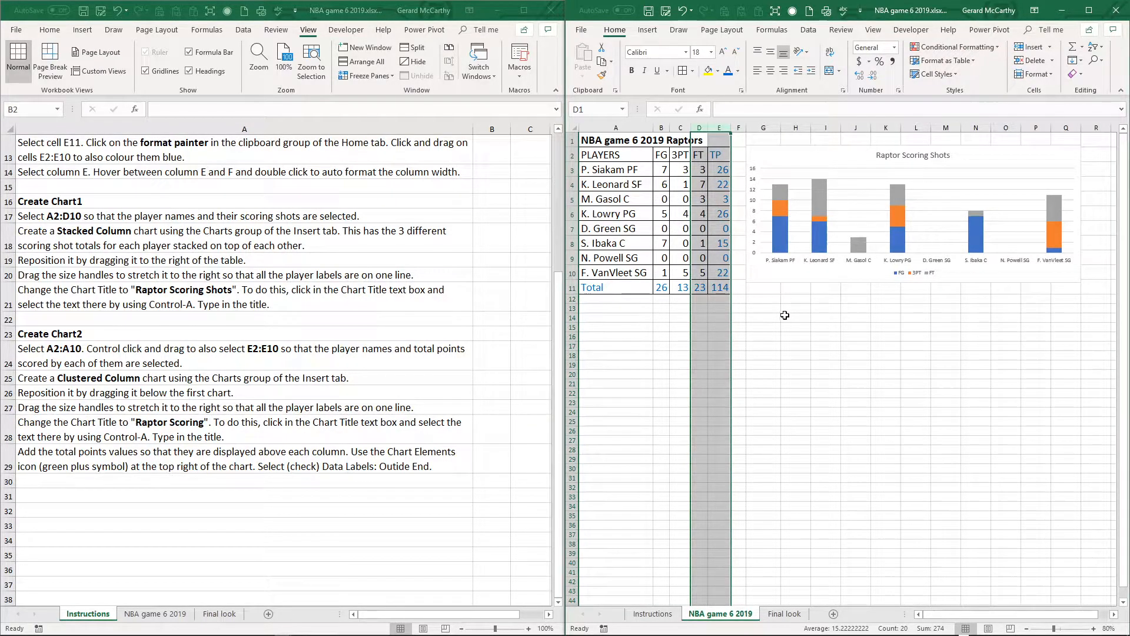
click(785, 317)
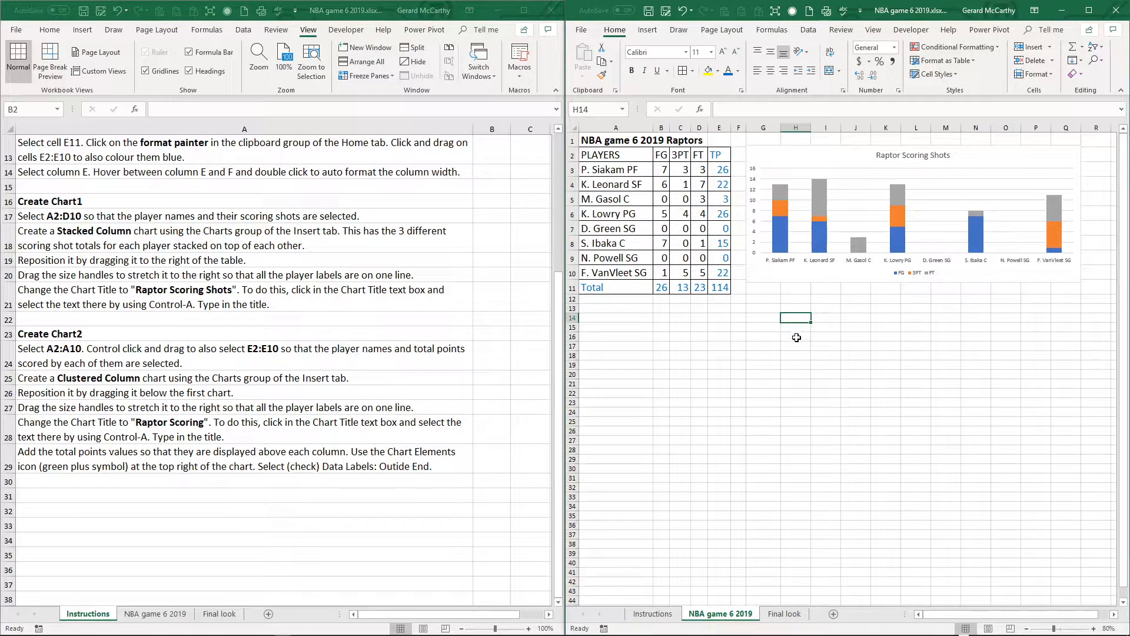
Check the Final look sheet for the second chart's sample layout, then return to the NBA game 6 2019 sheet
click(786, 614)
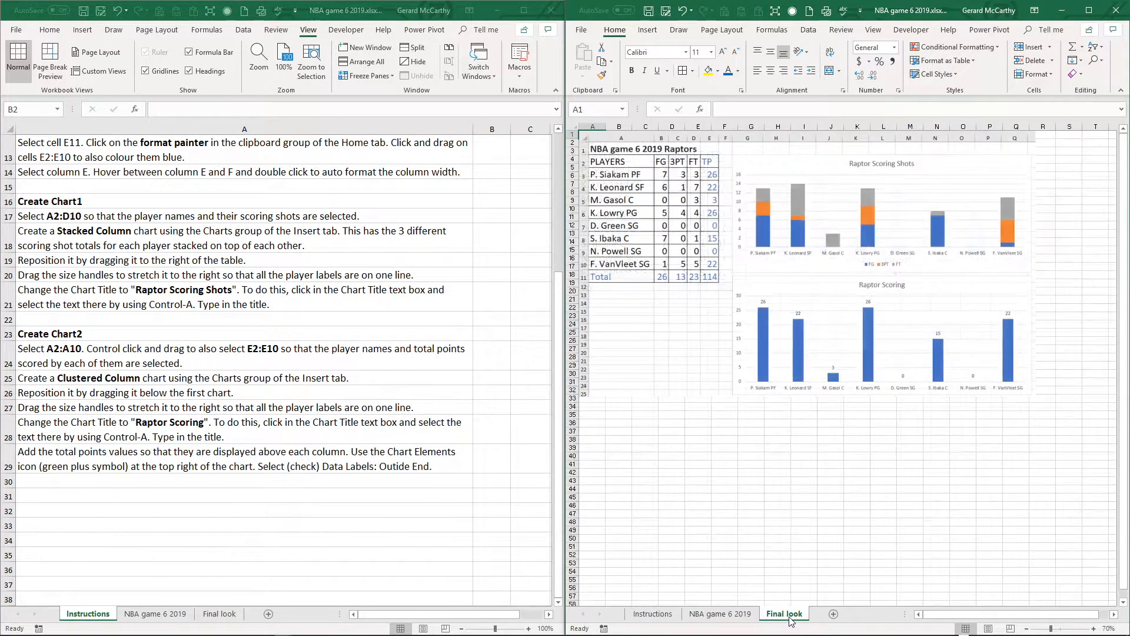
click(746, 614)
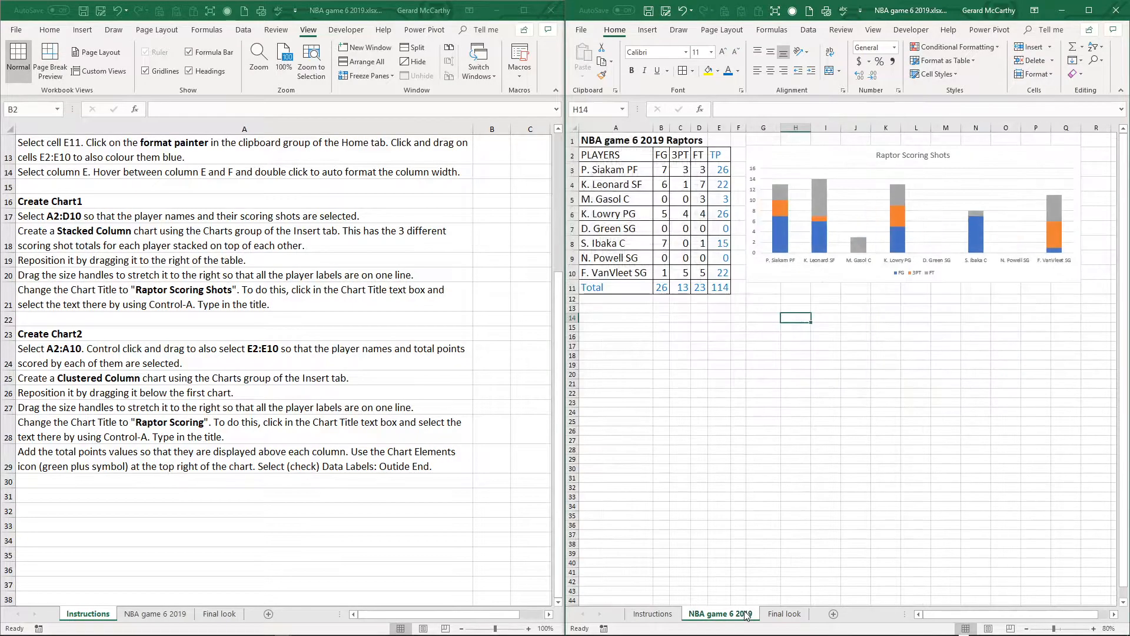
click(783, 614)
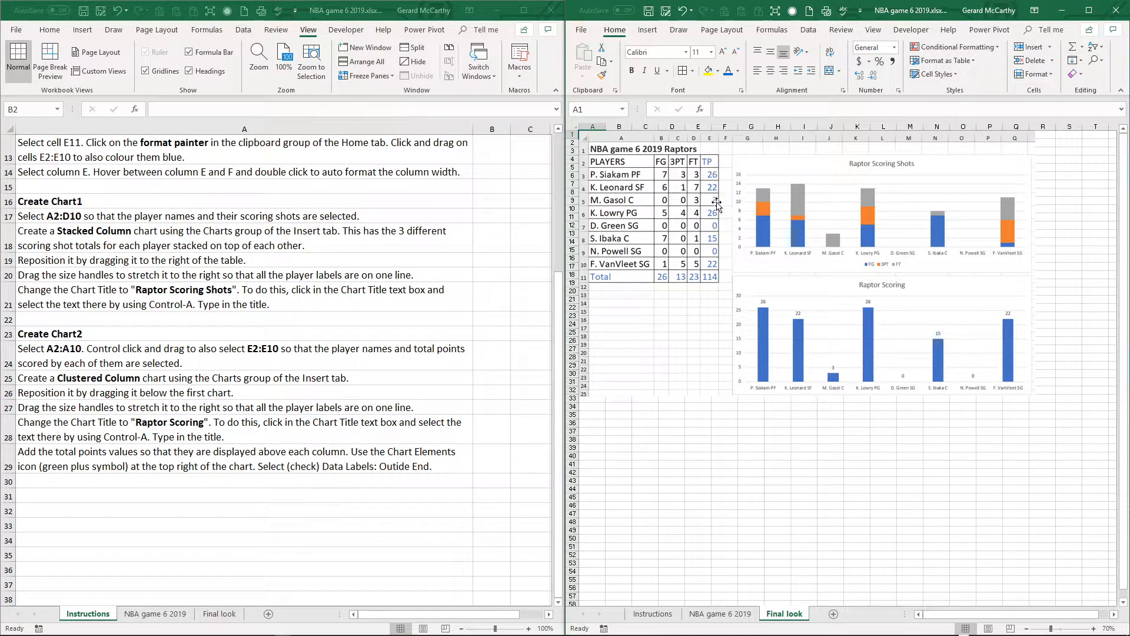
click(754, 618)
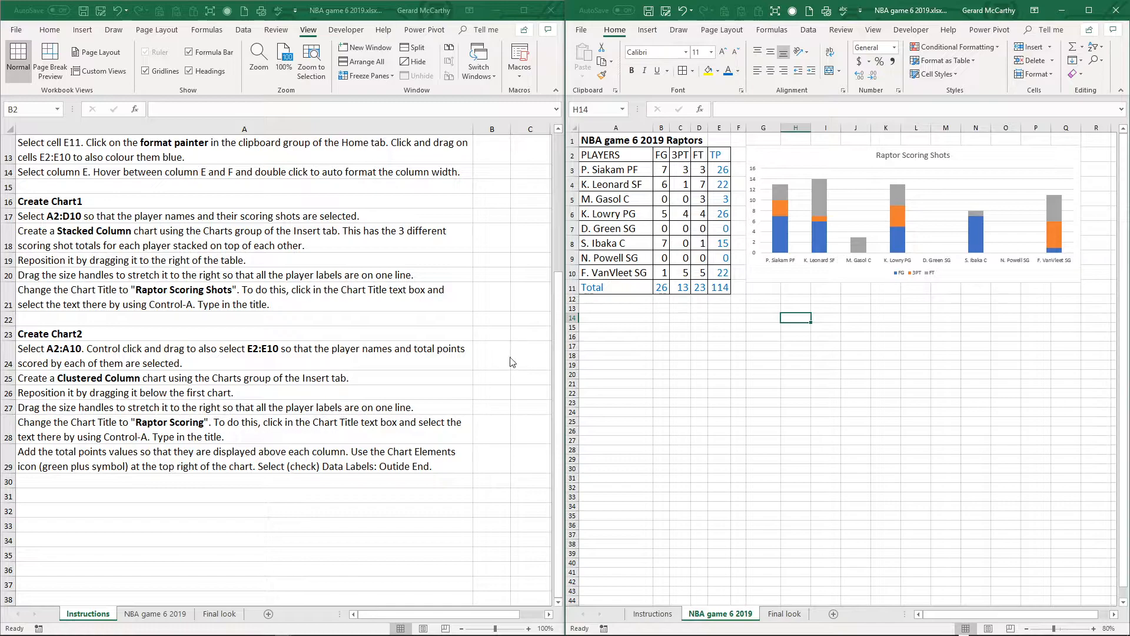
Create a 2-D Clustered Column chart from the player names in A2:A10 and the total points in E2:E10
drag(602, 155, 611, 269)
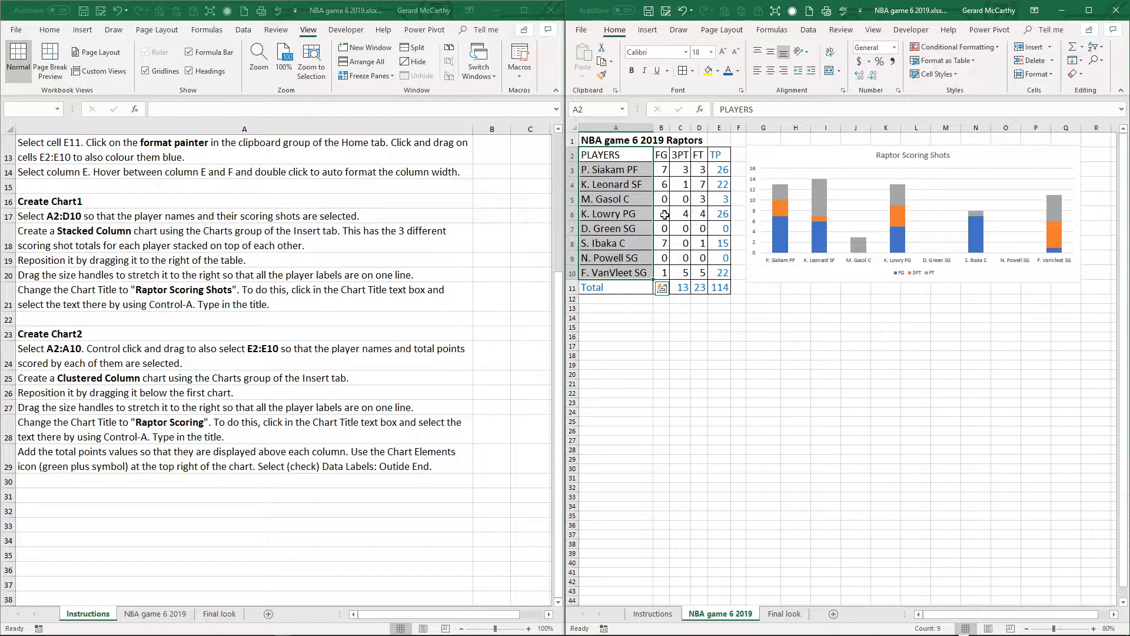
drag(720, 154, 716, 274)
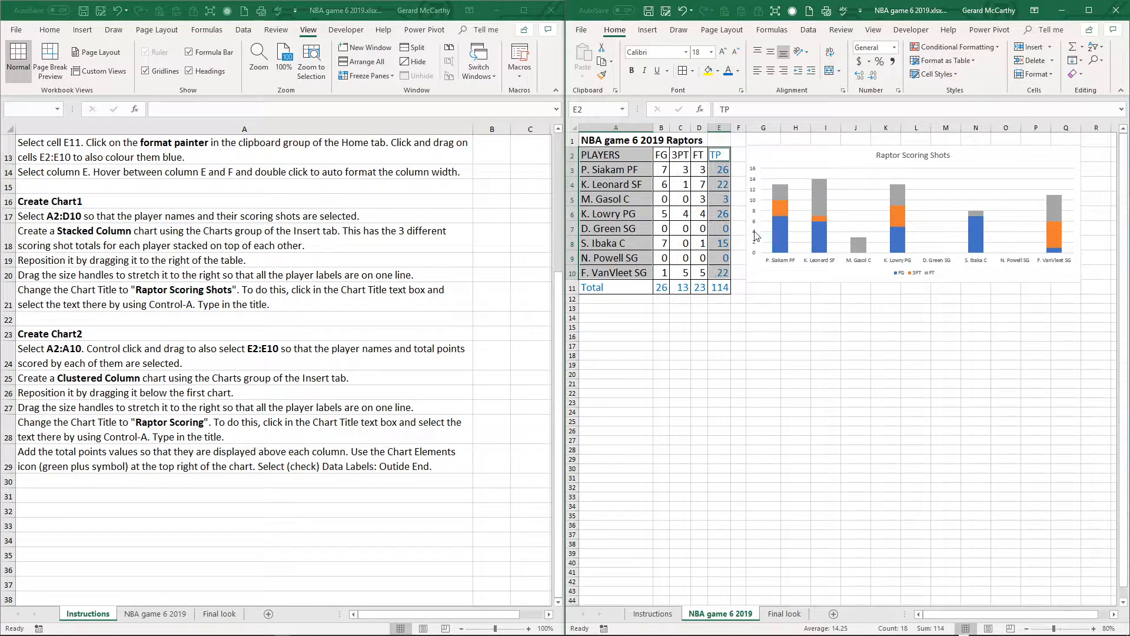
click(648, 30)
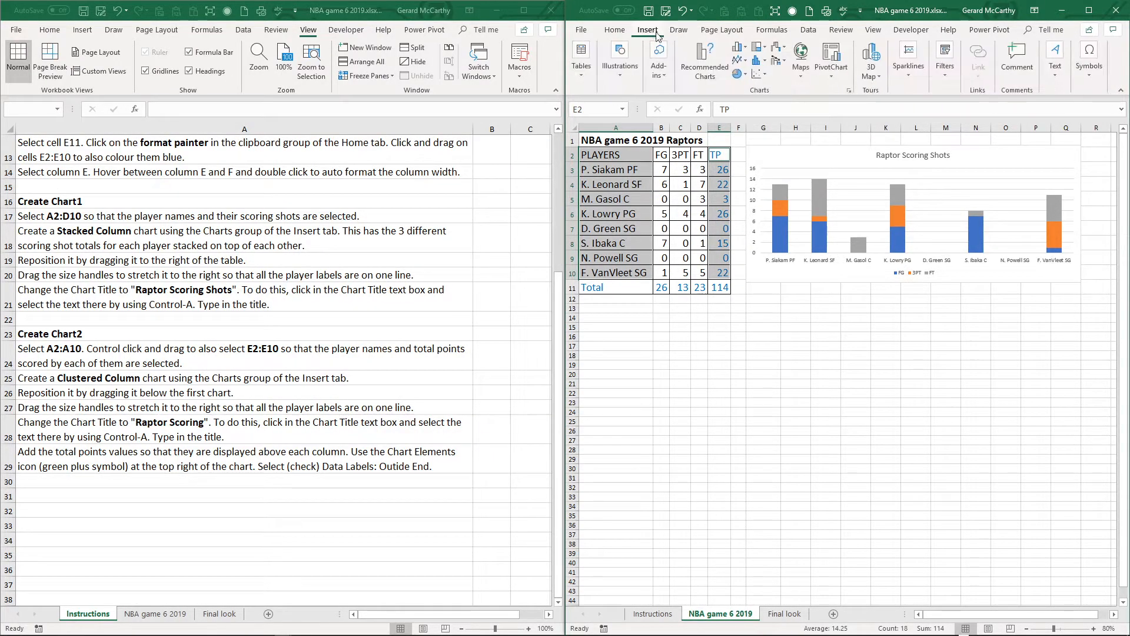
click(737, 51)
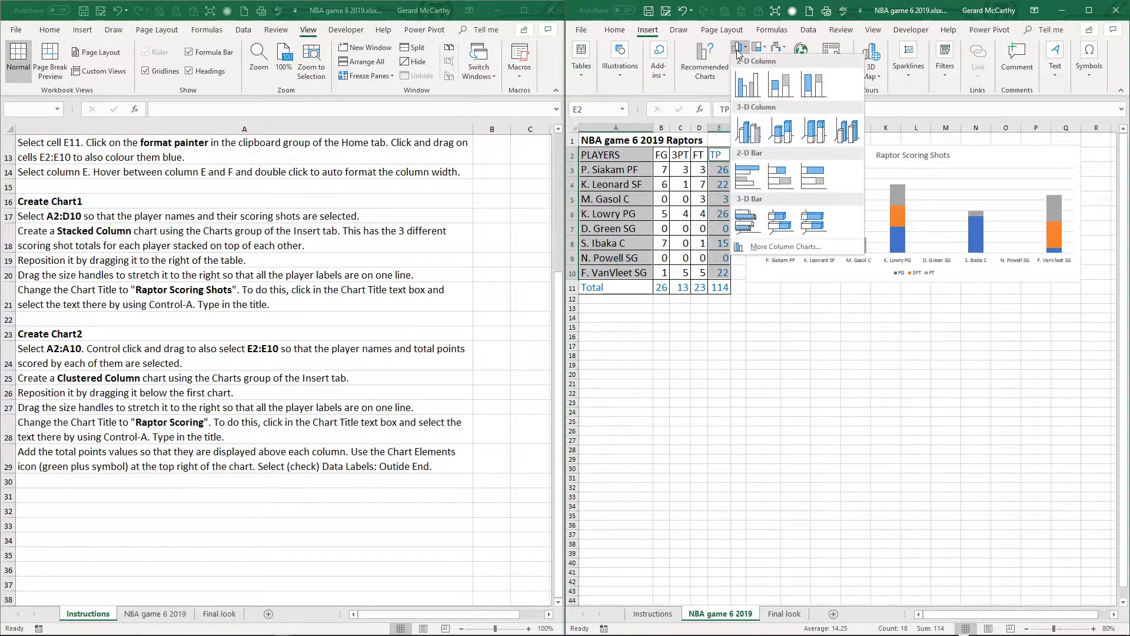
click(746, 86)
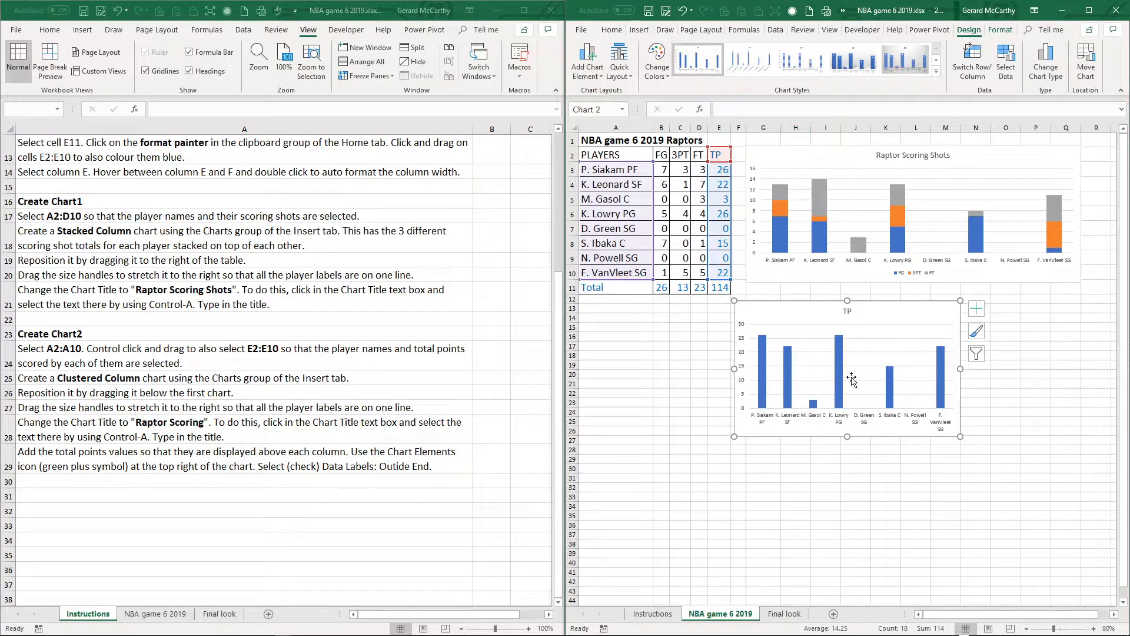
Align the clustered column chart directly below the first chart and widen it to about column Q so each player label fits on one line
drag(879, 309, 891, 296)
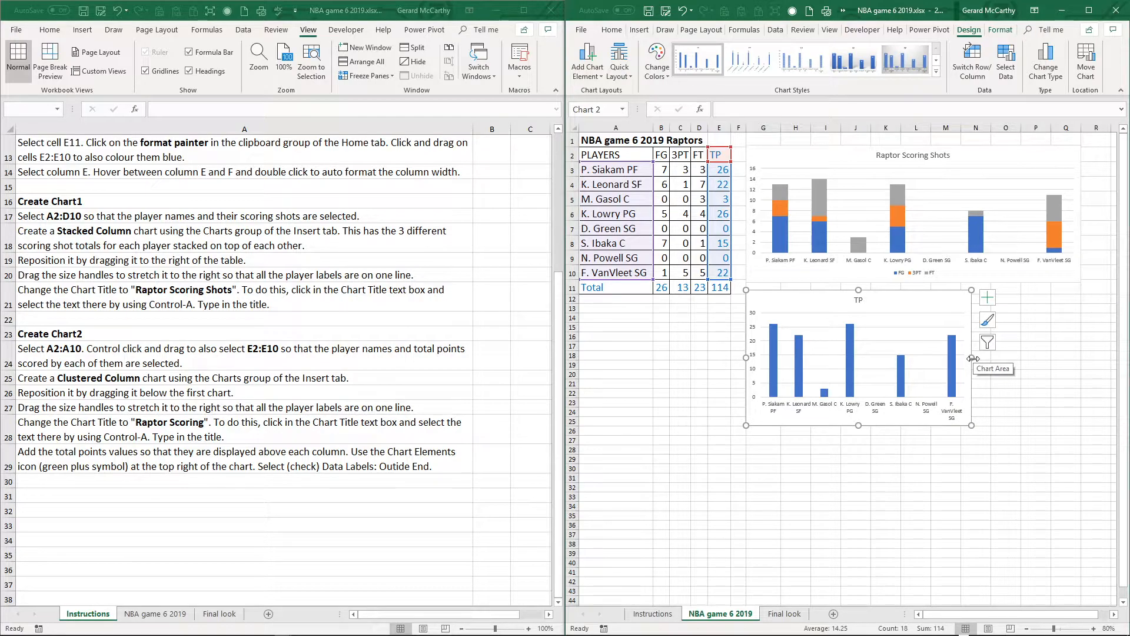
drag(972, 358, 1082, 365)
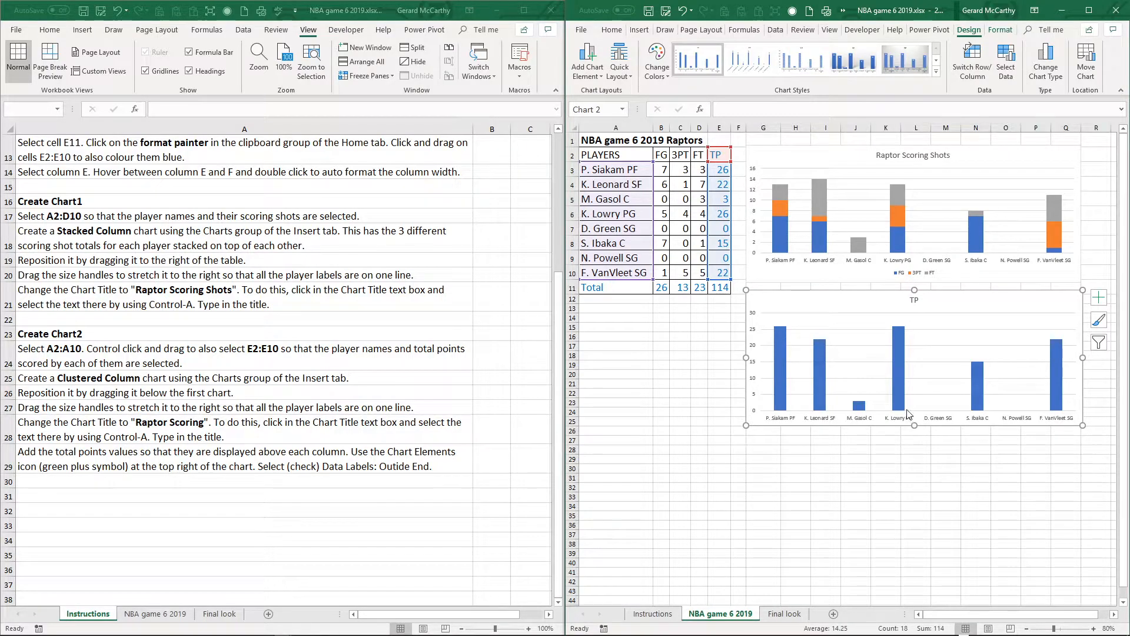
mouse_move(908, 411)
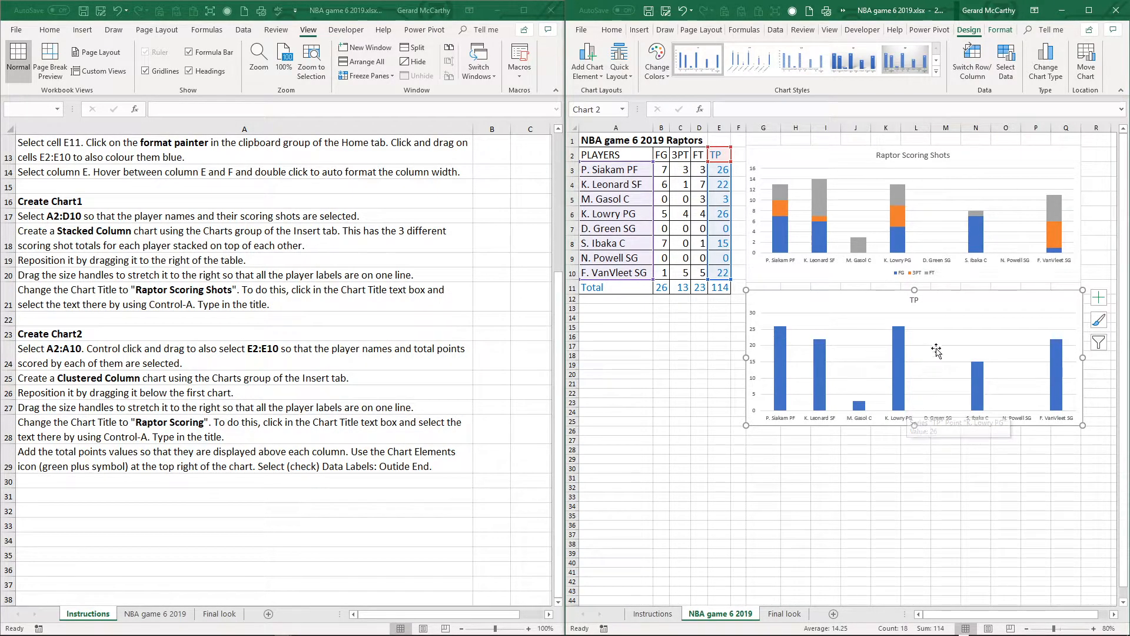
Change the clustered column chart's title to "Raptor Scoring"
click(915, 301)
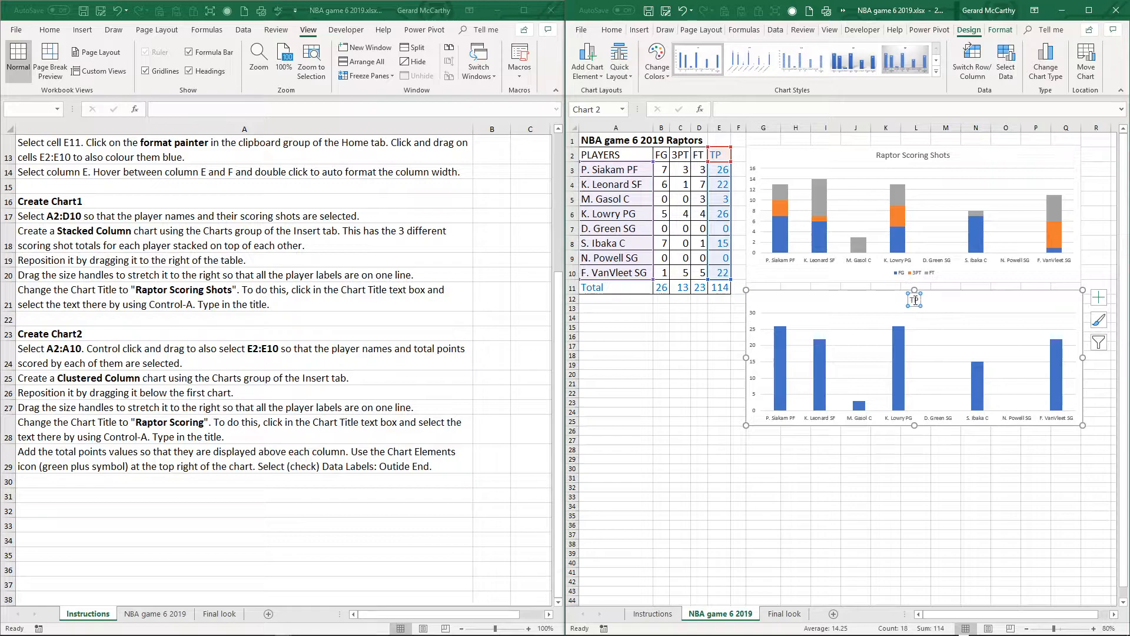
click(914, 300)
key(ctrl+a)
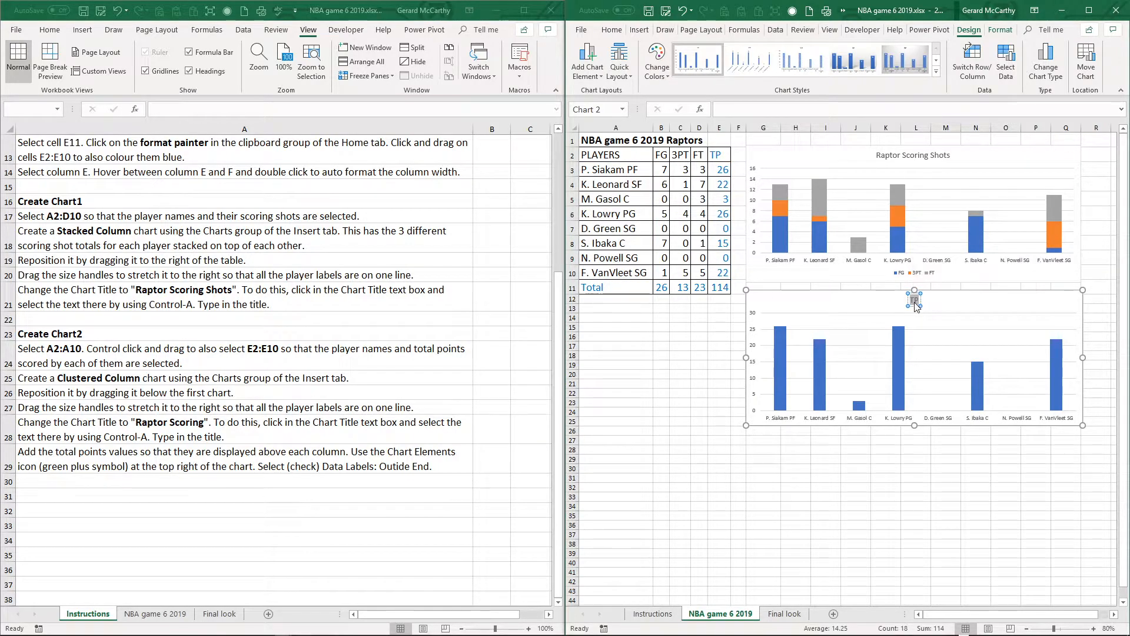
text(Raptor Scoring)
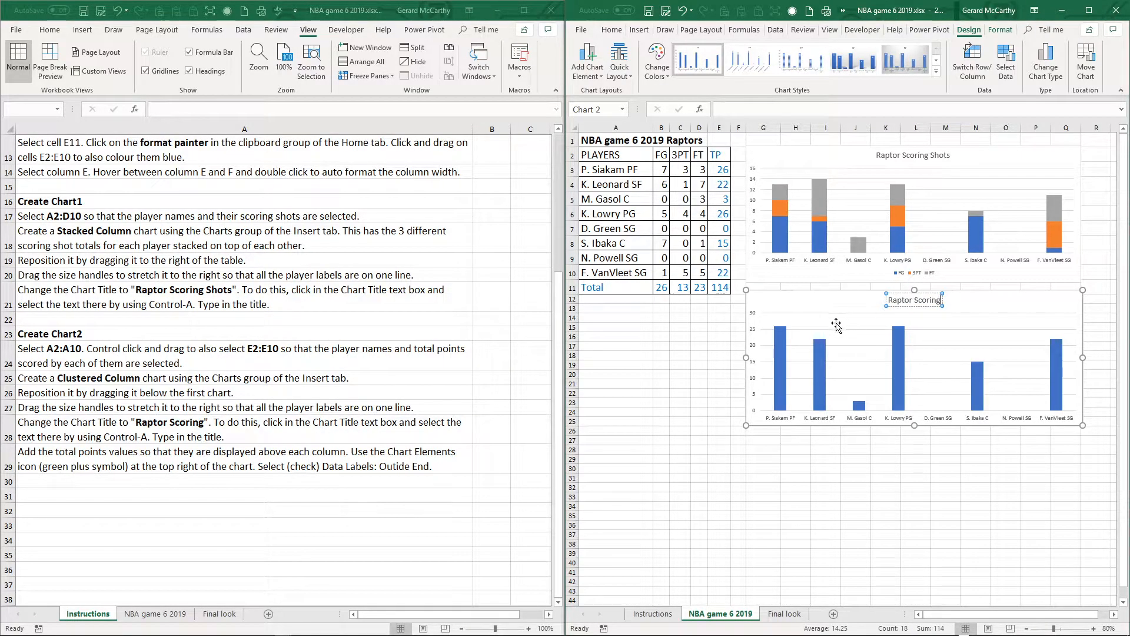
click(727, 337)
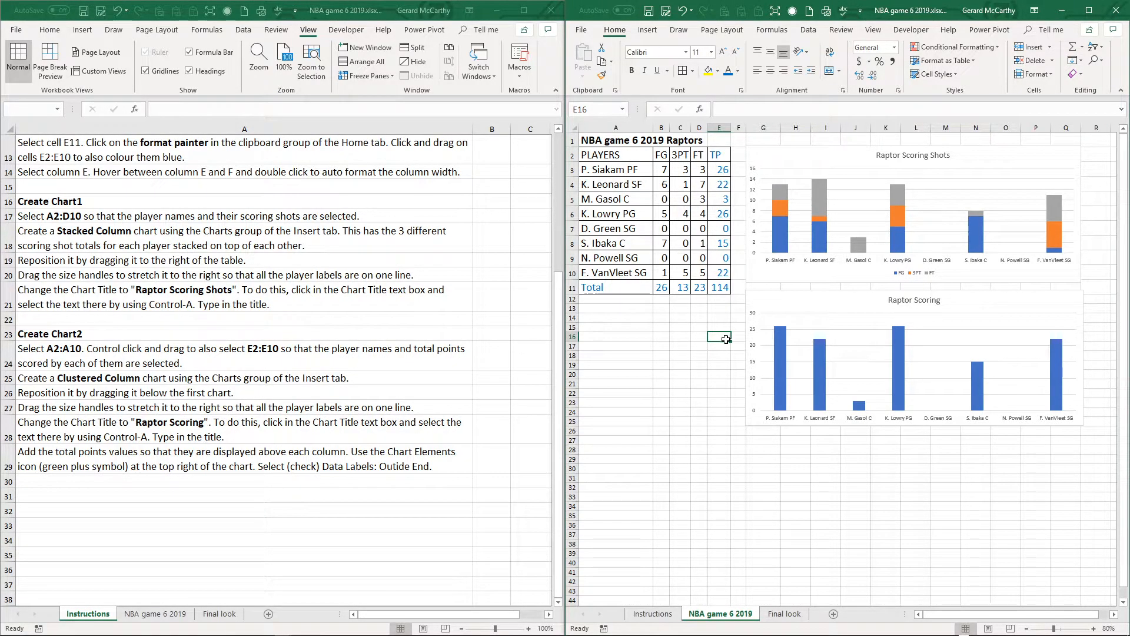
Add data labels at Outside End to the Raptor Scoring chart so the total points appear above each column
mouse_move(784, 333)
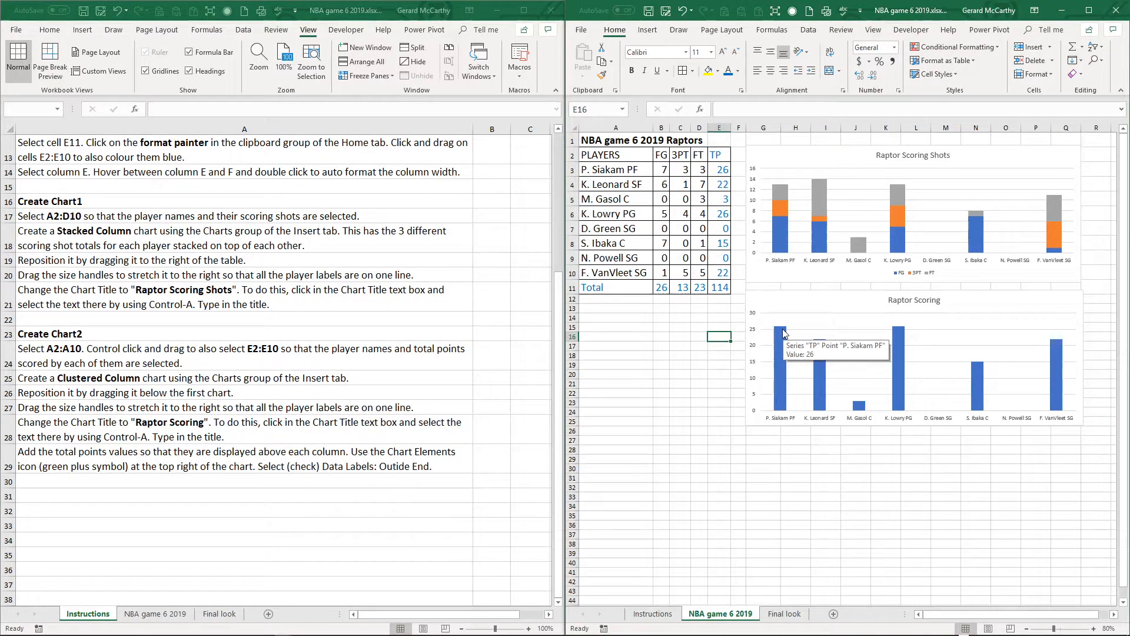
click(1024, 298)
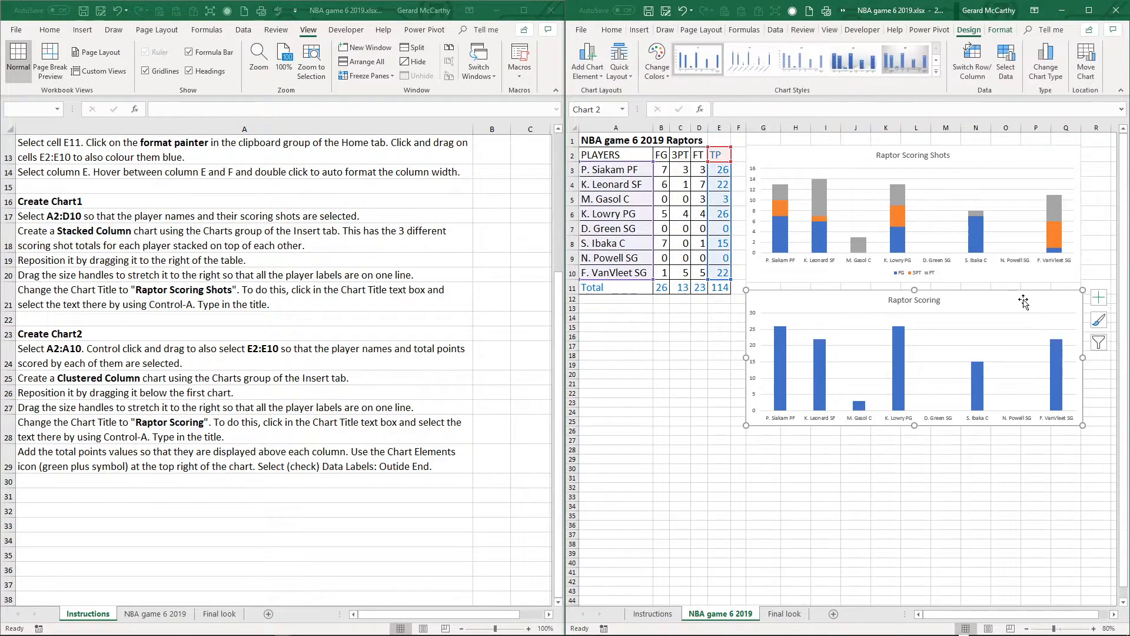
click(1099, 299)
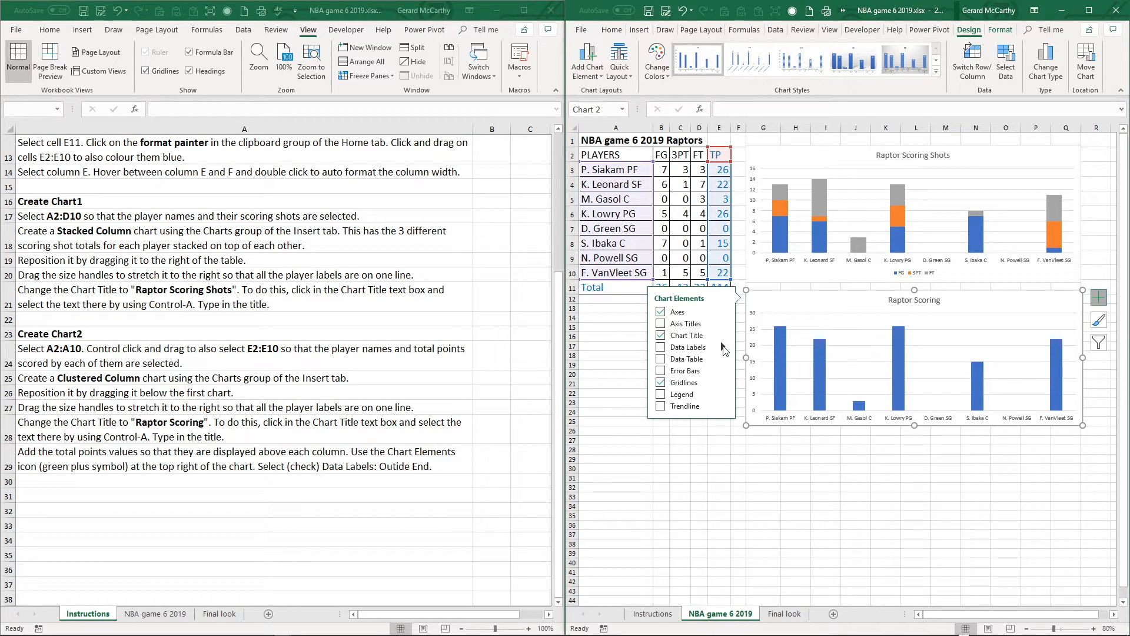
mouse_move(724, 349)
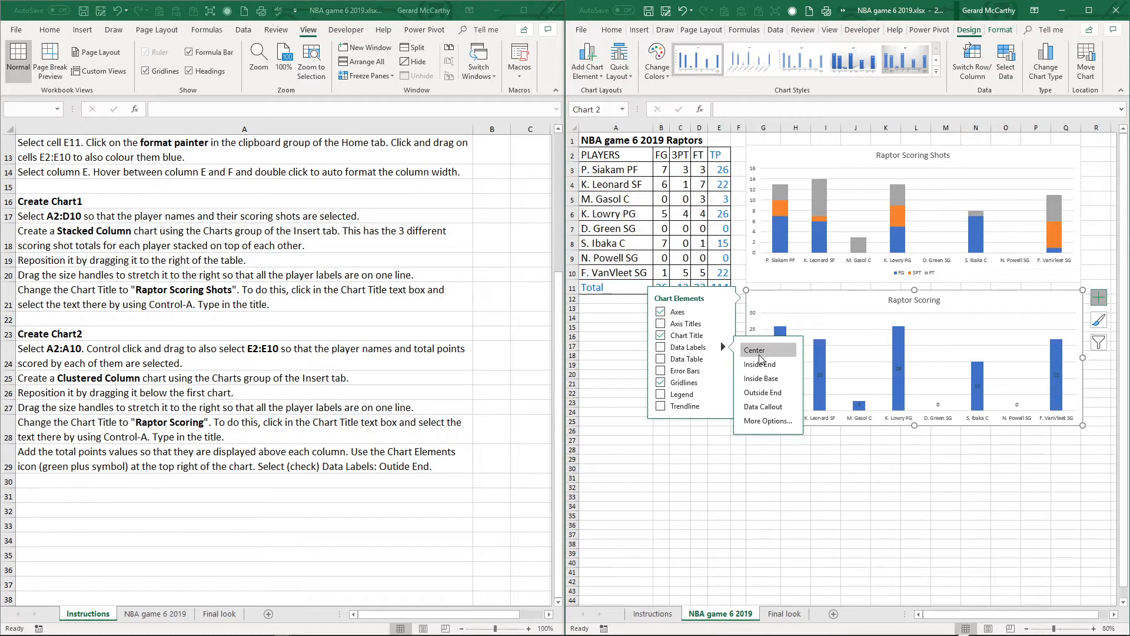
click(769, 392)
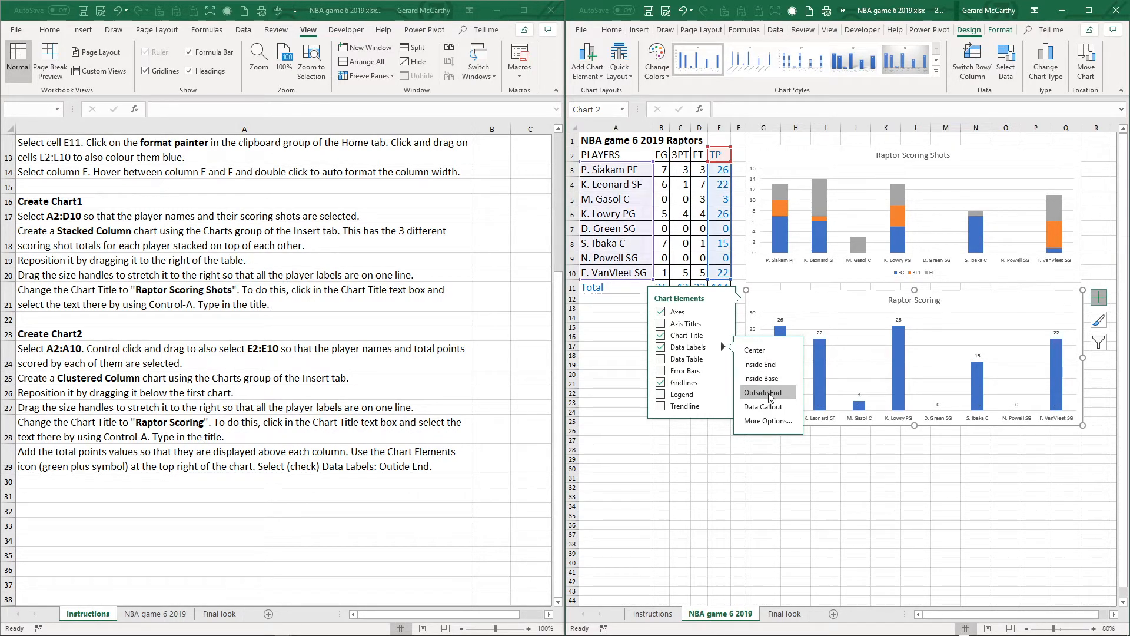
click(839, 454)
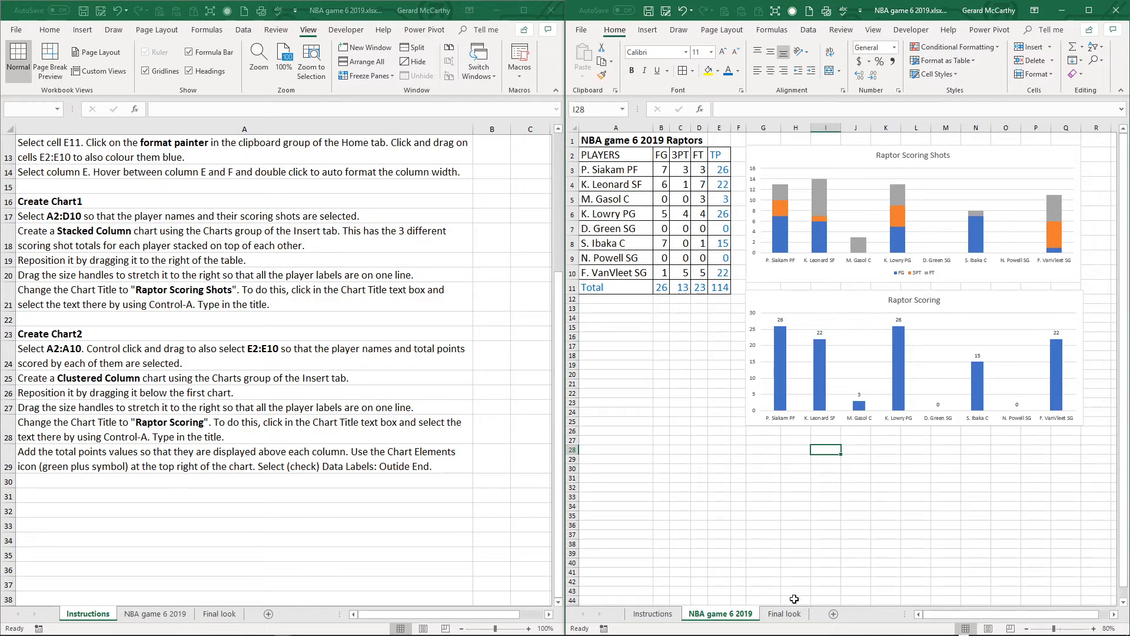
Compare both finished charts on the NBA game 6 2019 sheet with the sample on the Final look sheet
click(784, 614)
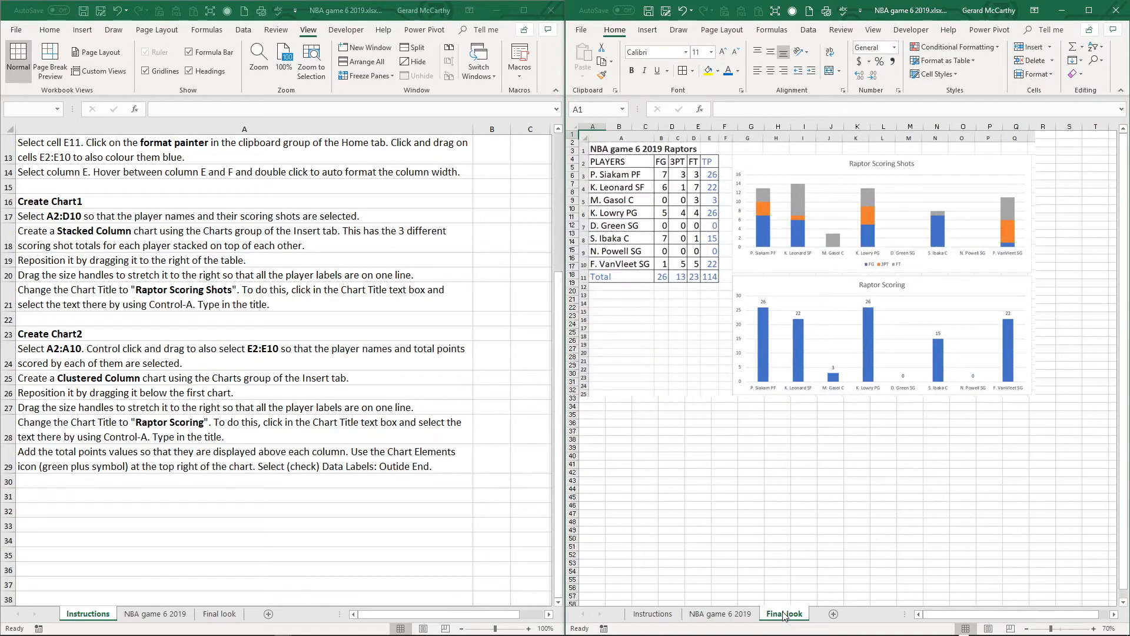
click(726, 615)
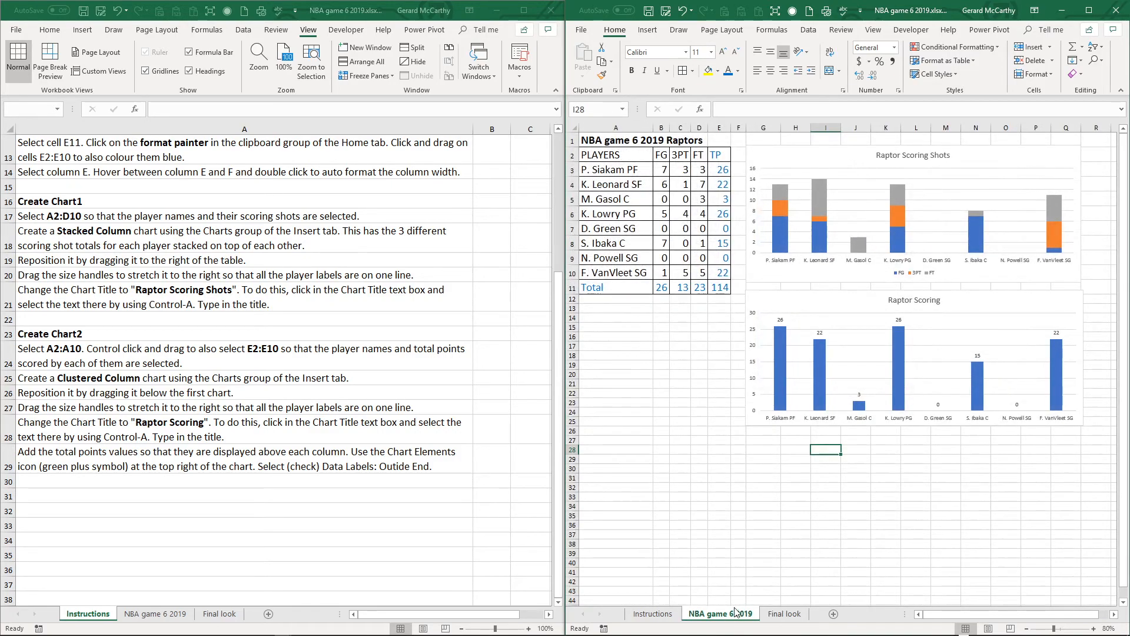